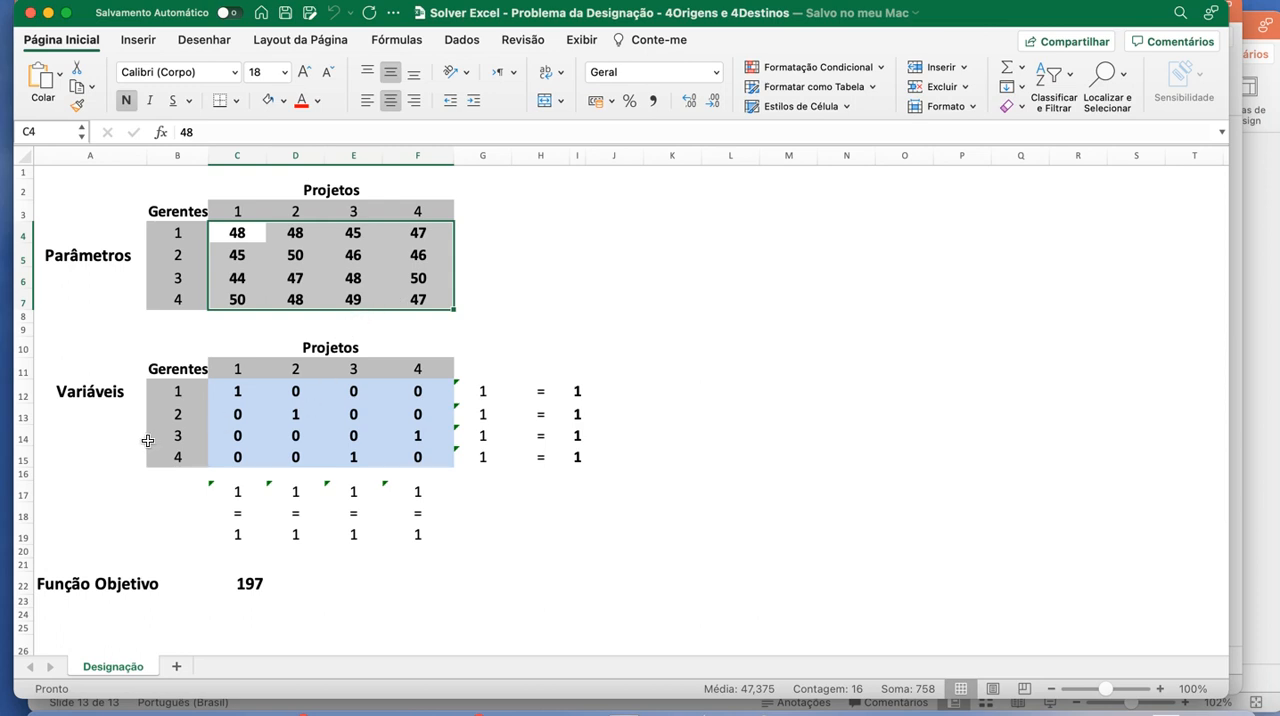
- Clear the decision variable values in cells C12:F15 of the Variáveis table
left_click_drag(232, 389, 408, 455)
key("Delete")
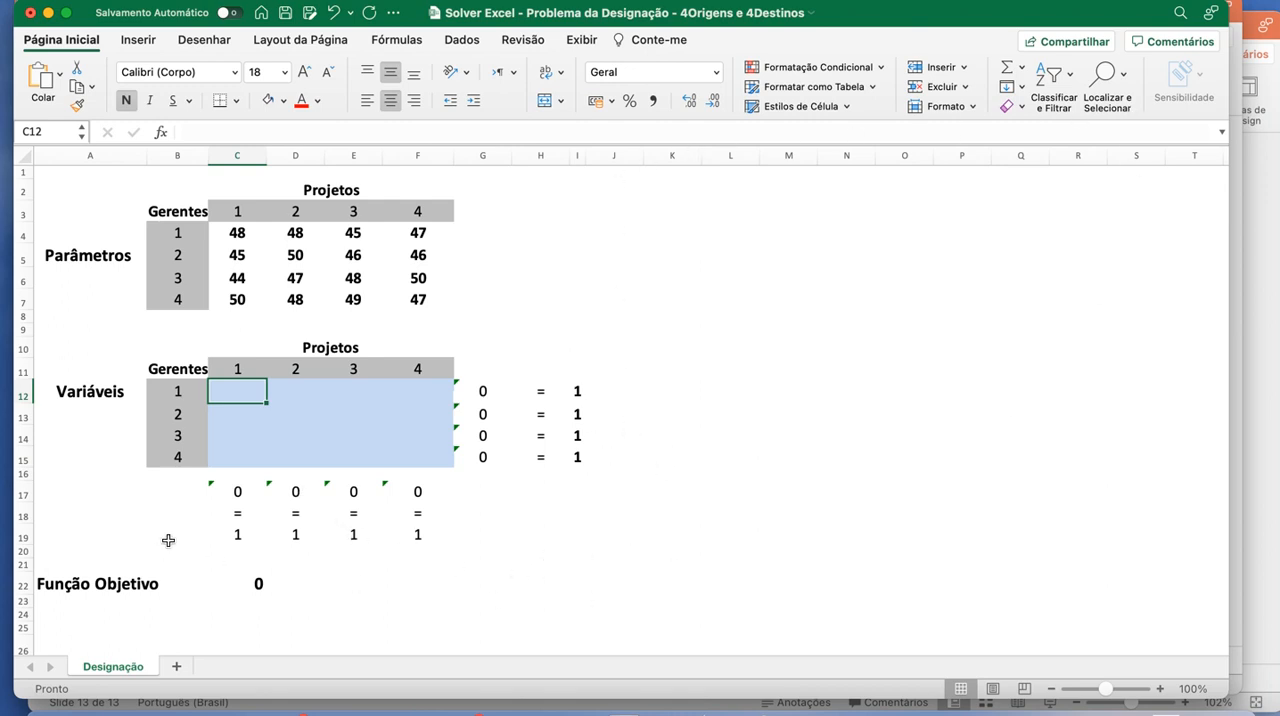
- Inspect the project column sum formulas in C17, D17 and F17, along with the required values in C19 and D19
left_click(233, 490)
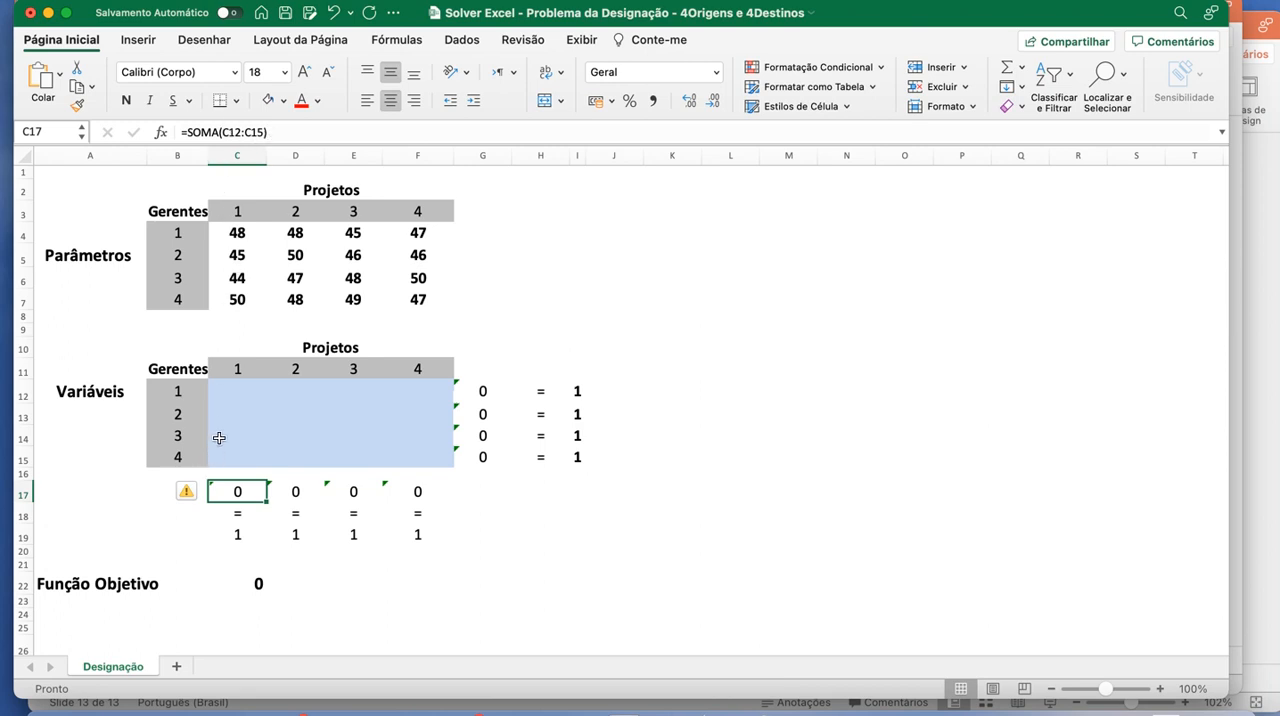
left_click(272, 132)
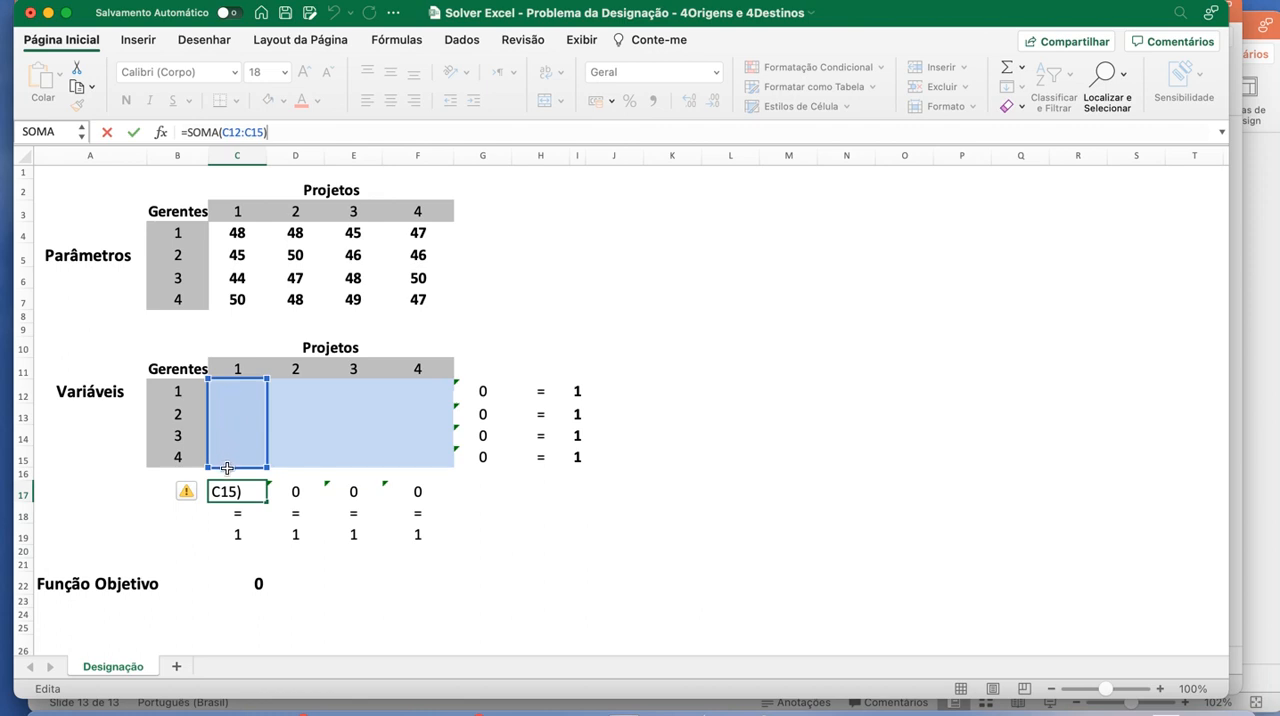
key("Return")
left_click(240, 531)
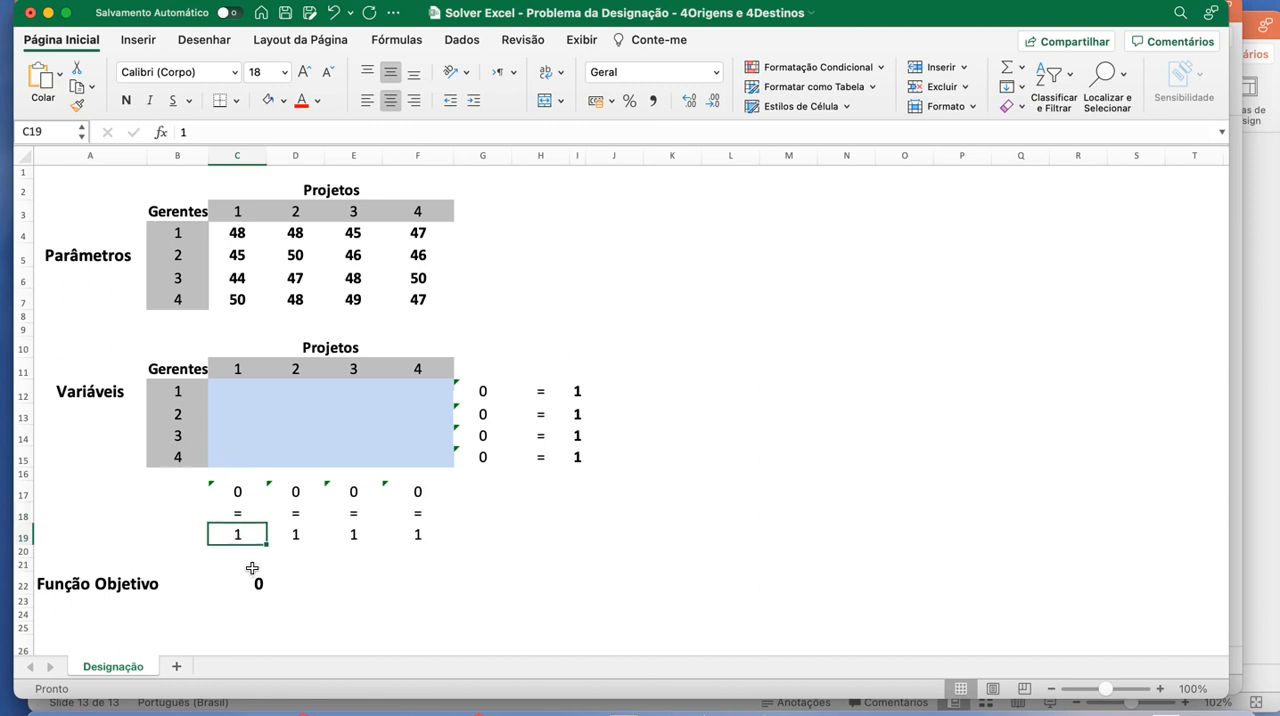
left_click(297, 489)
left_click(290, 132)
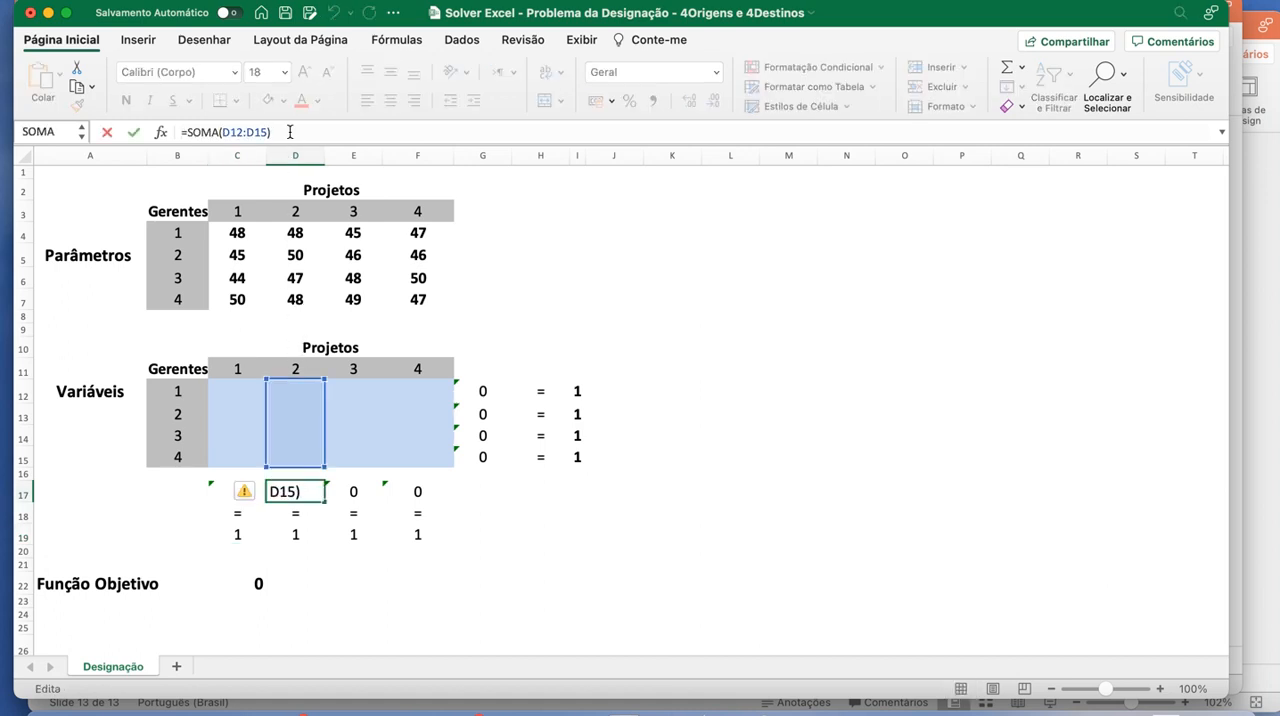
key("Return")
key("Return")
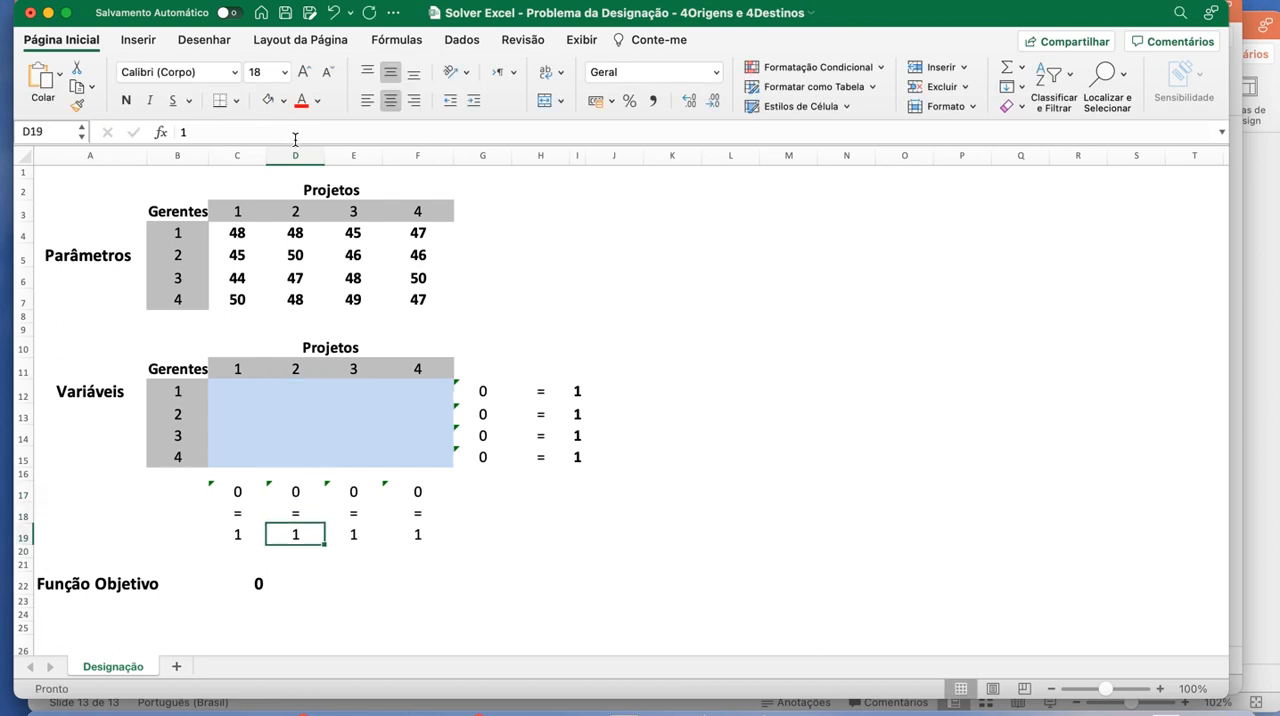
double_click(421, 497)
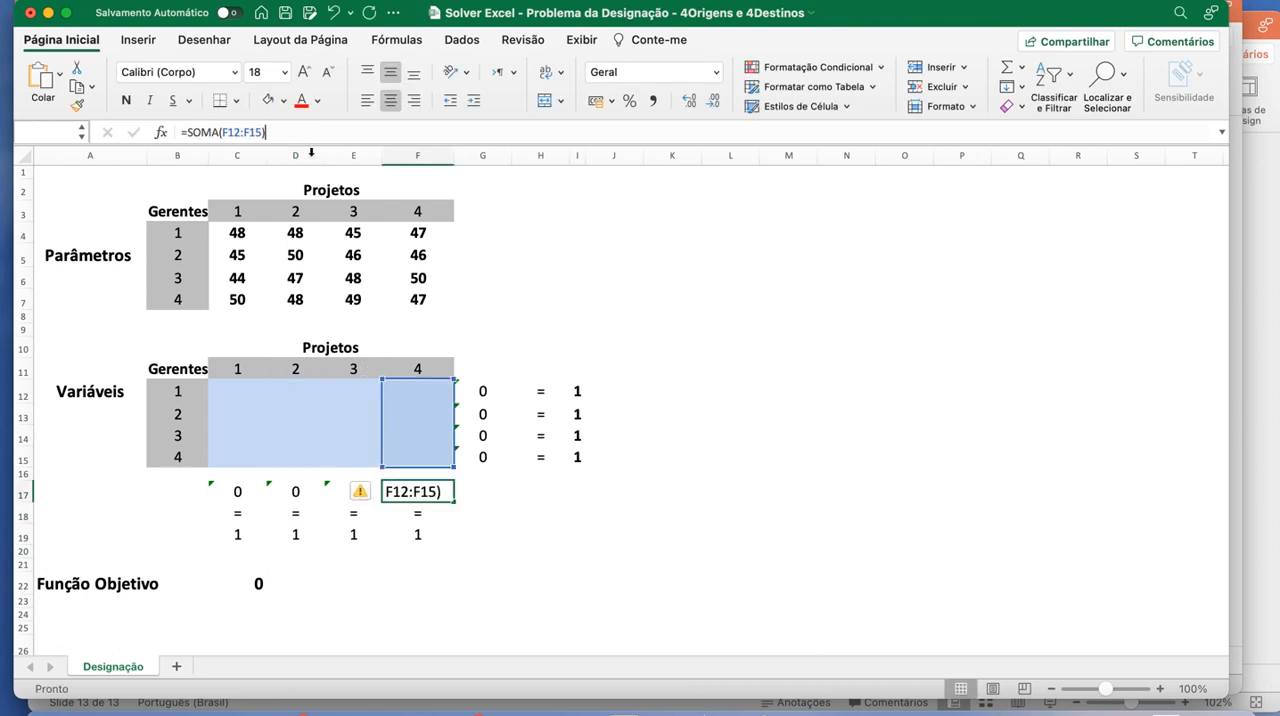
key("Return")
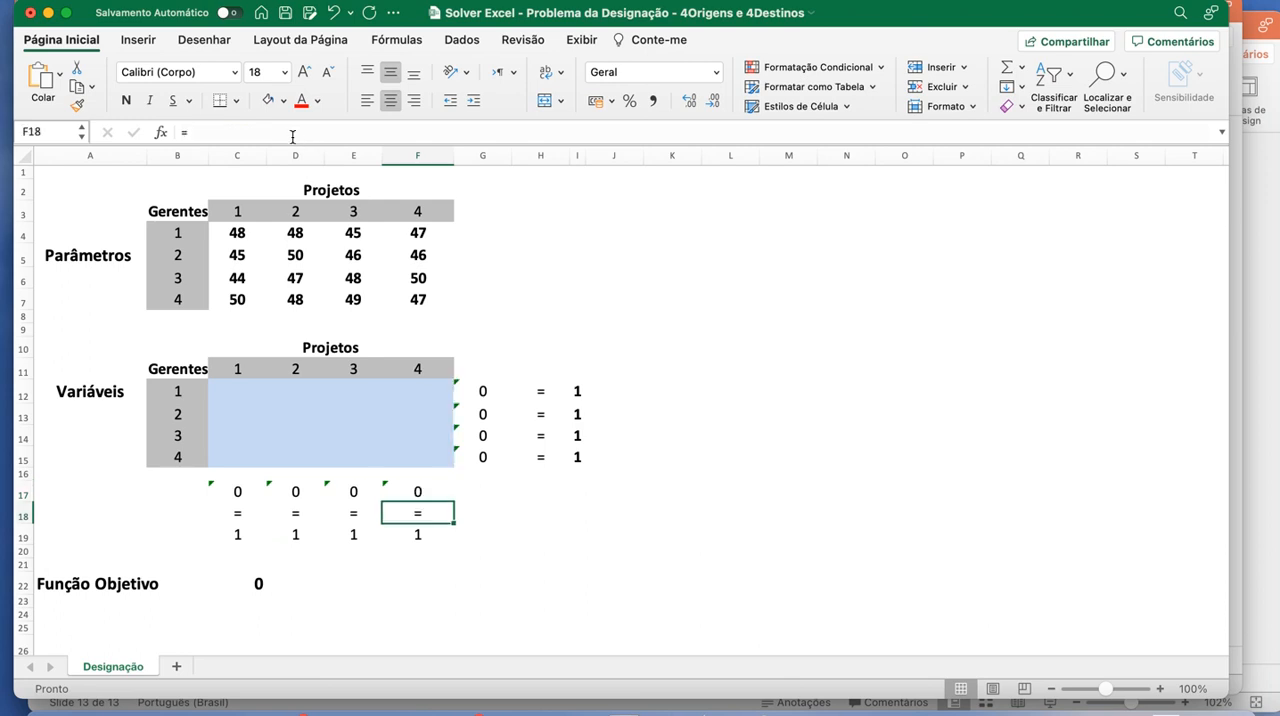
- Inspect the row sum formulas for managers 1 to 3 in G12:G14 and the required value in I12
left_click(490, 398)
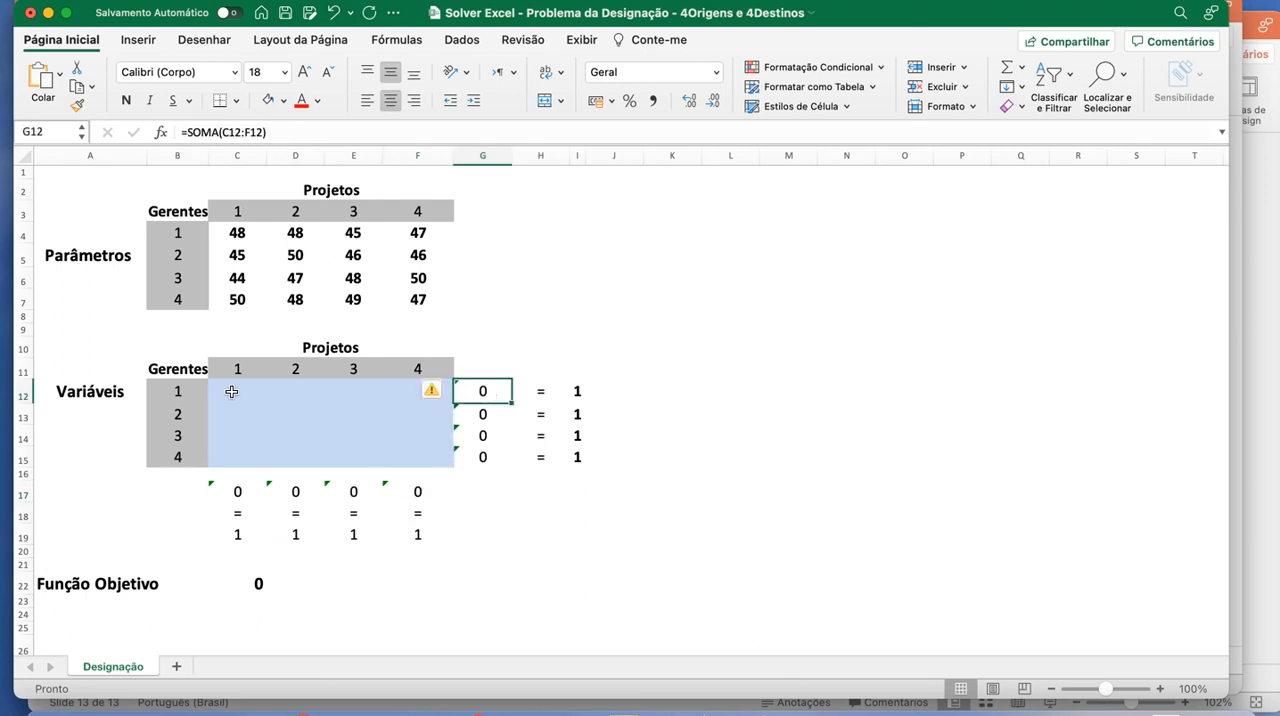
left_click(298, 133)
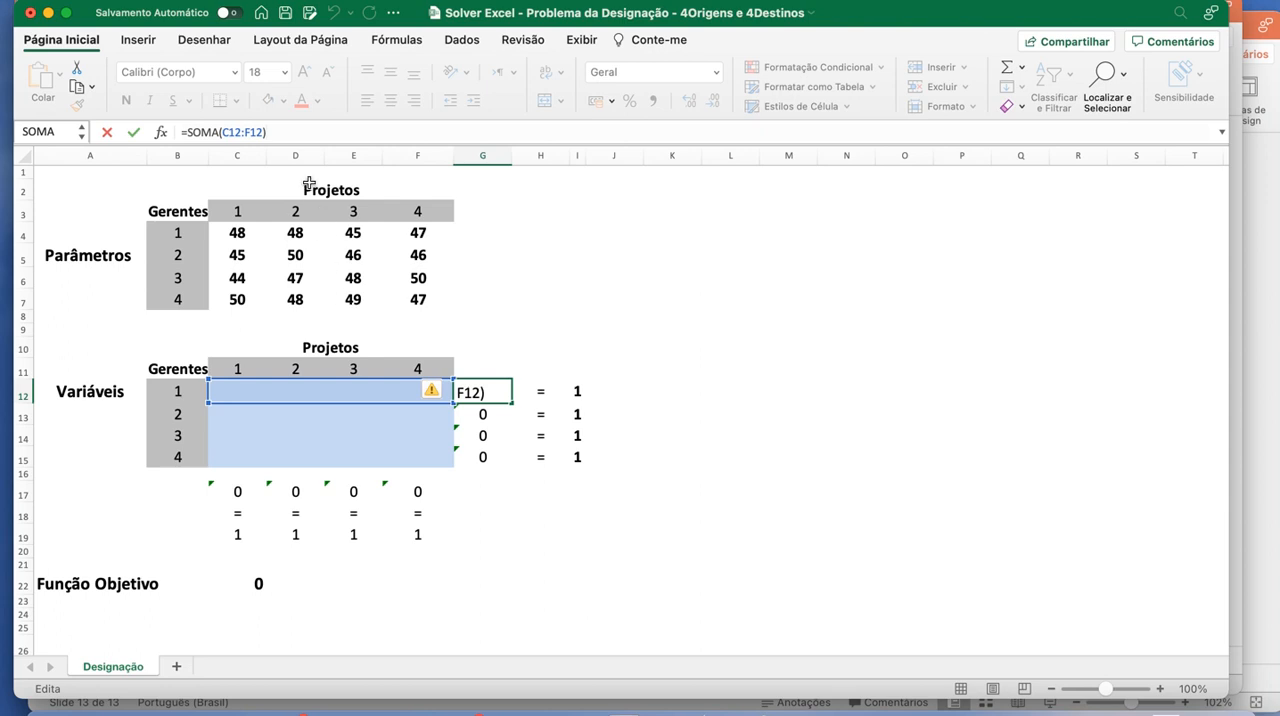
key("Return")
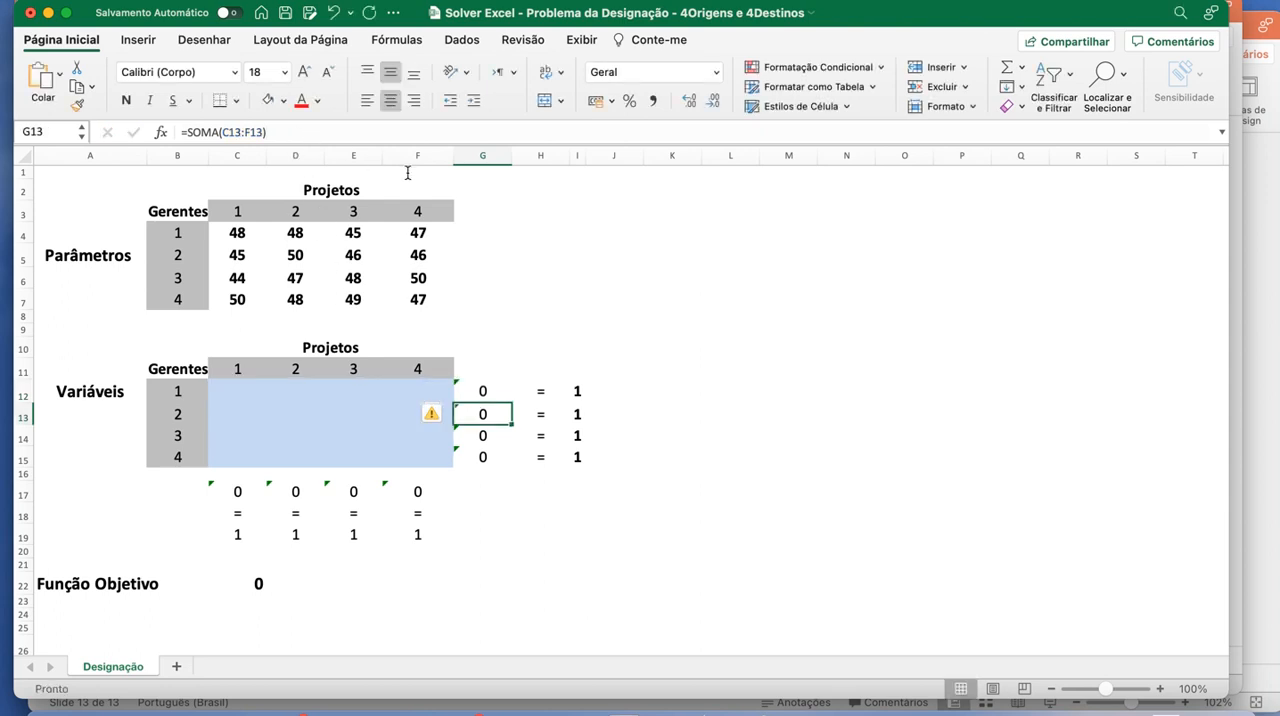
left_click(575, 391)
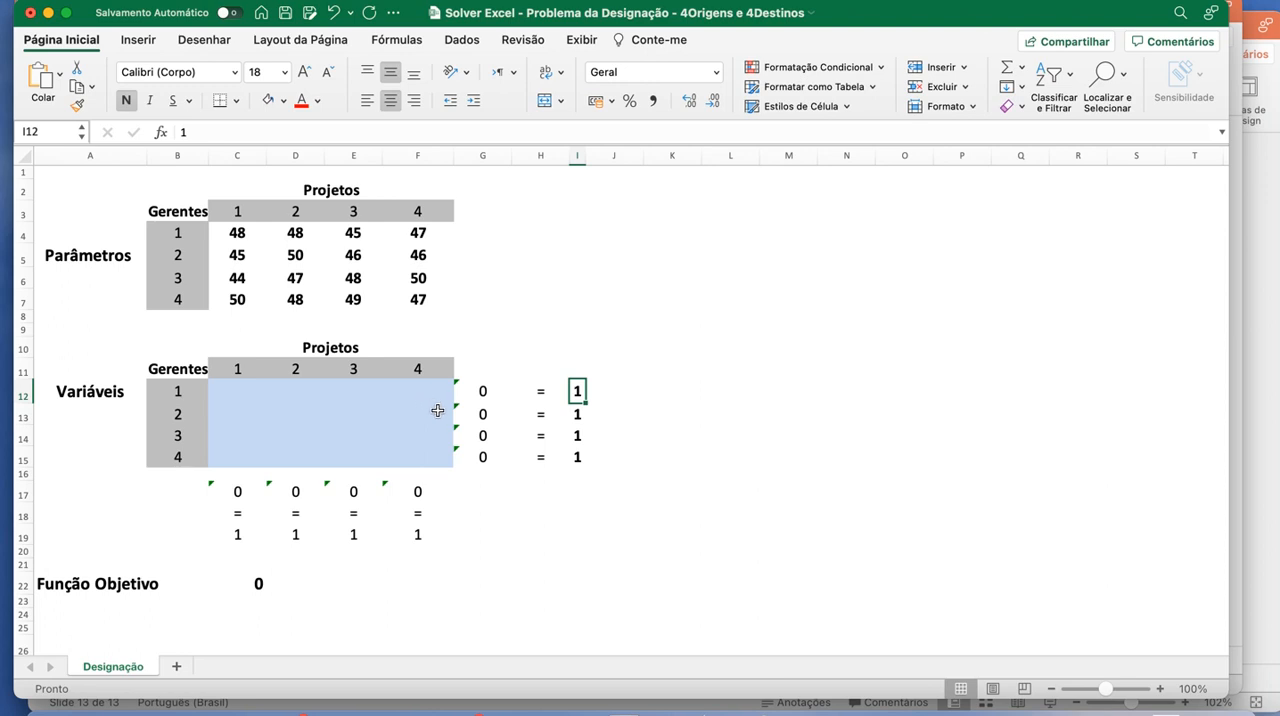
left_click(481, 415)
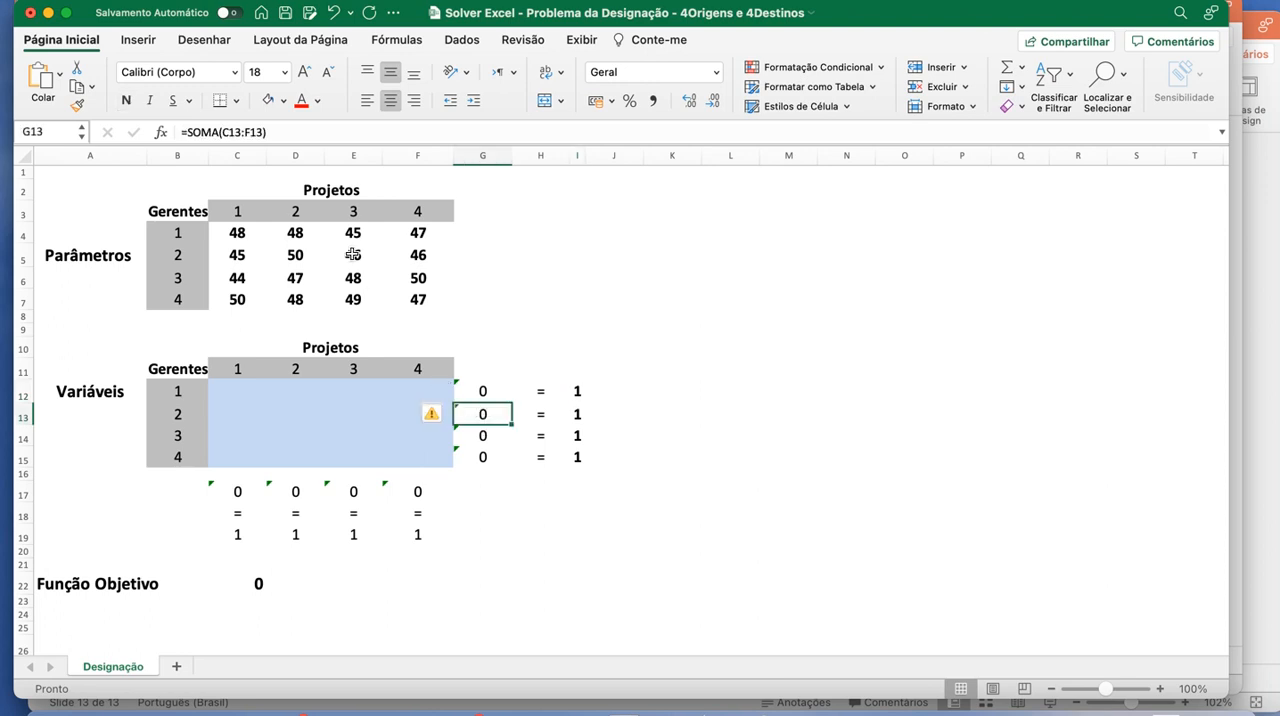
left_click(288, 131)
key("Return")
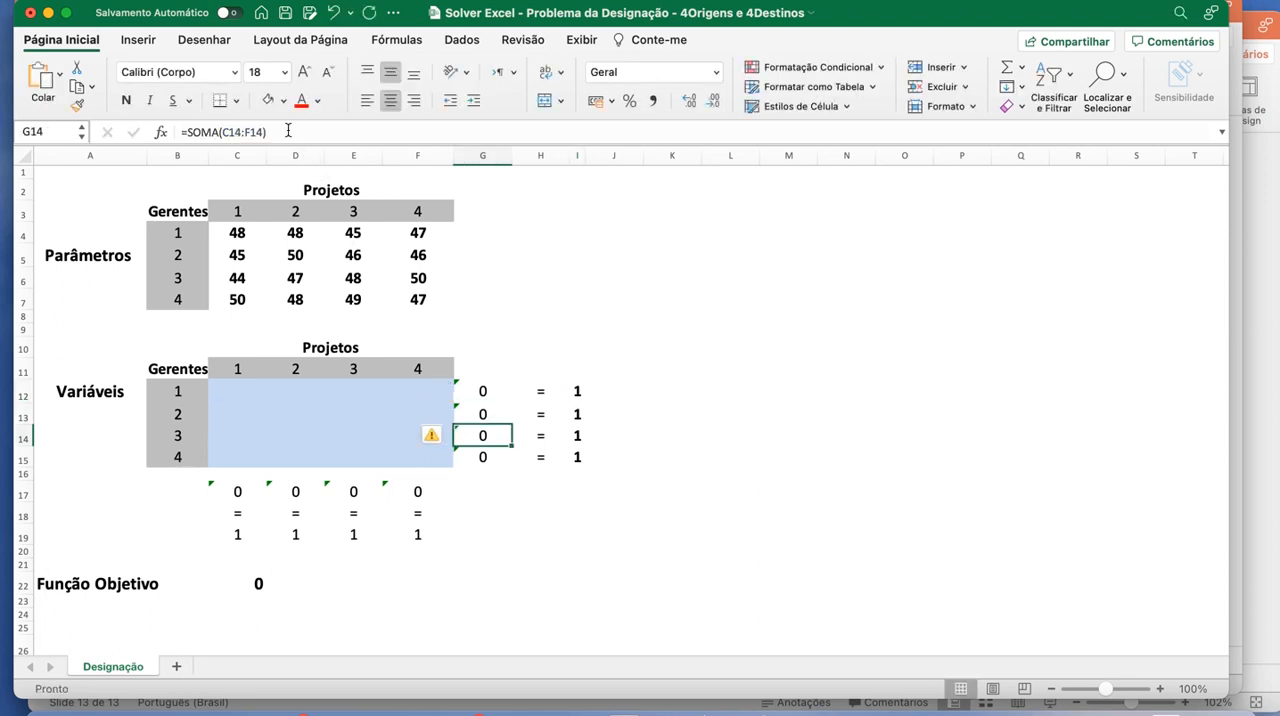
left_click(288, 131)
key("Return")
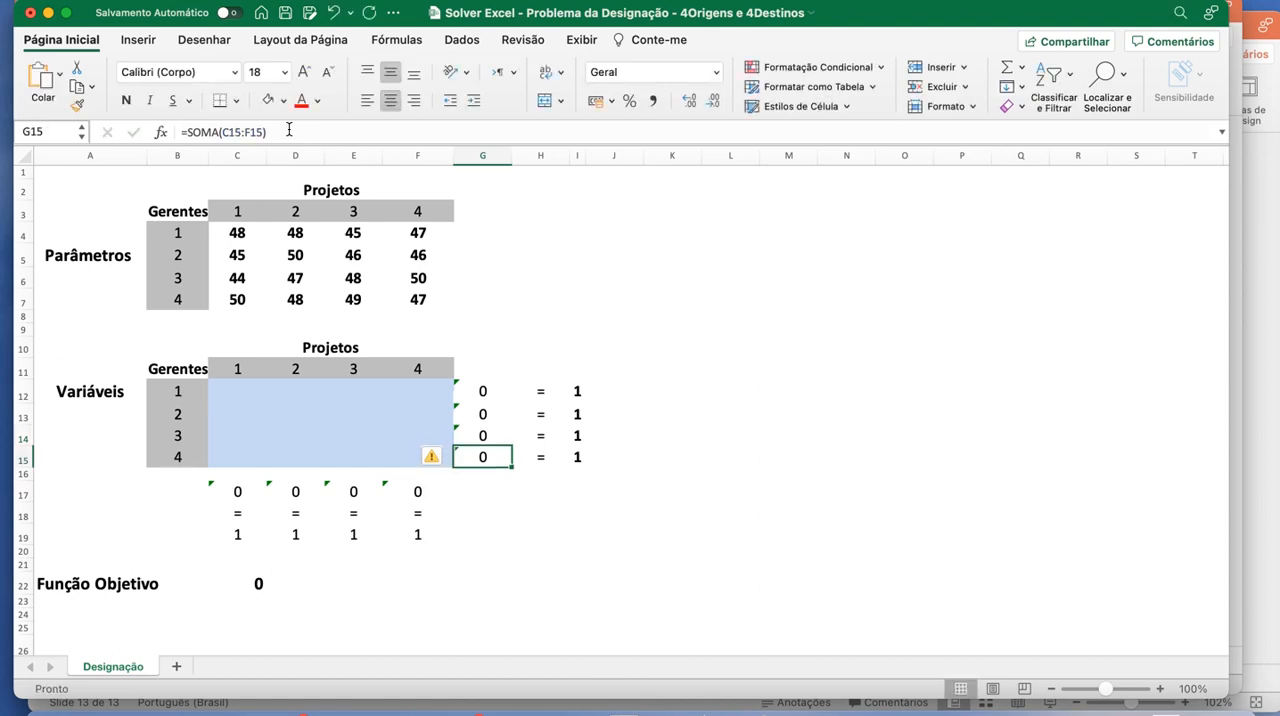
- Examine manager 4's row sum formula in G15 and the required value in I15
left_click(288, 131)
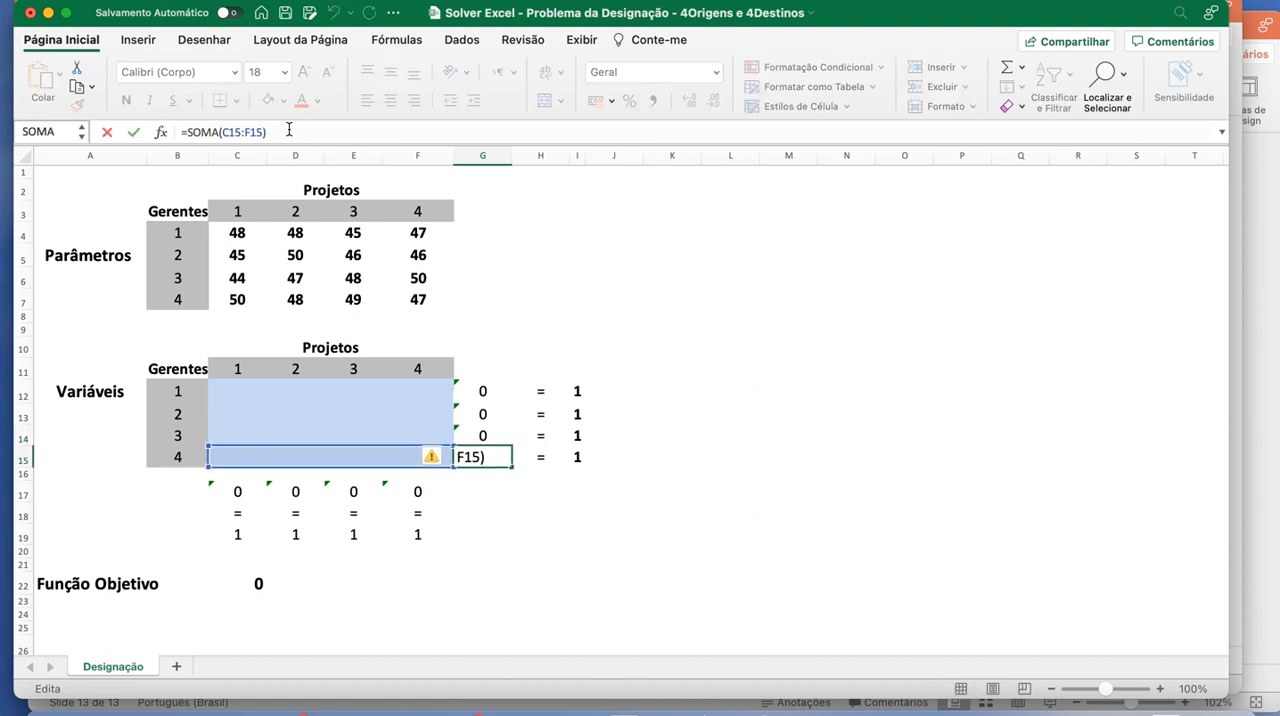
key("Return")
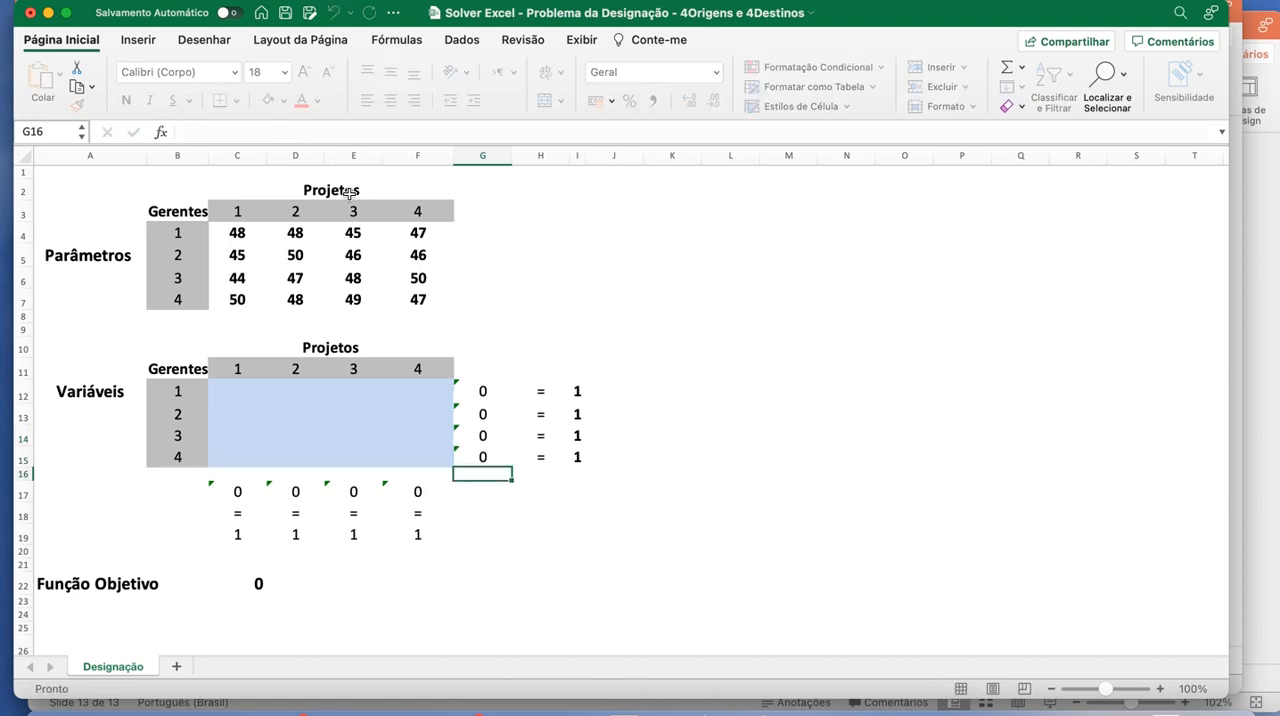
left_click(471, 455)
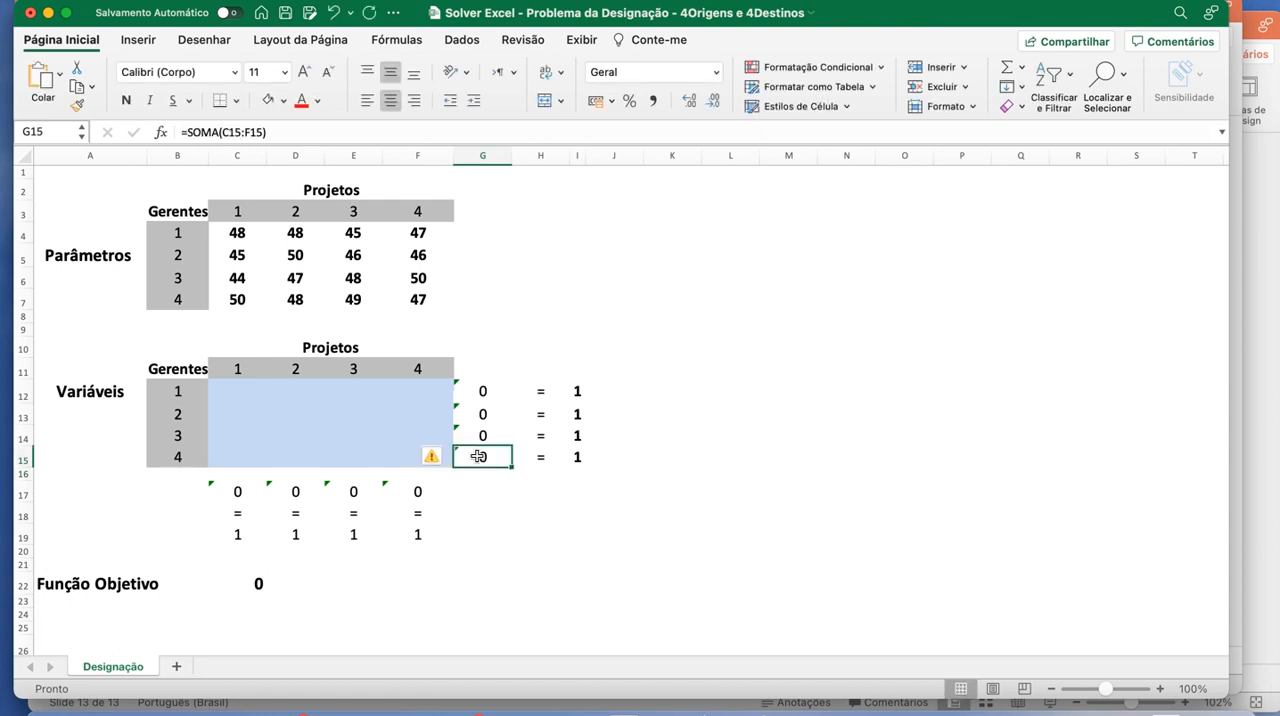
left_click(277, 132)
key("Escape")
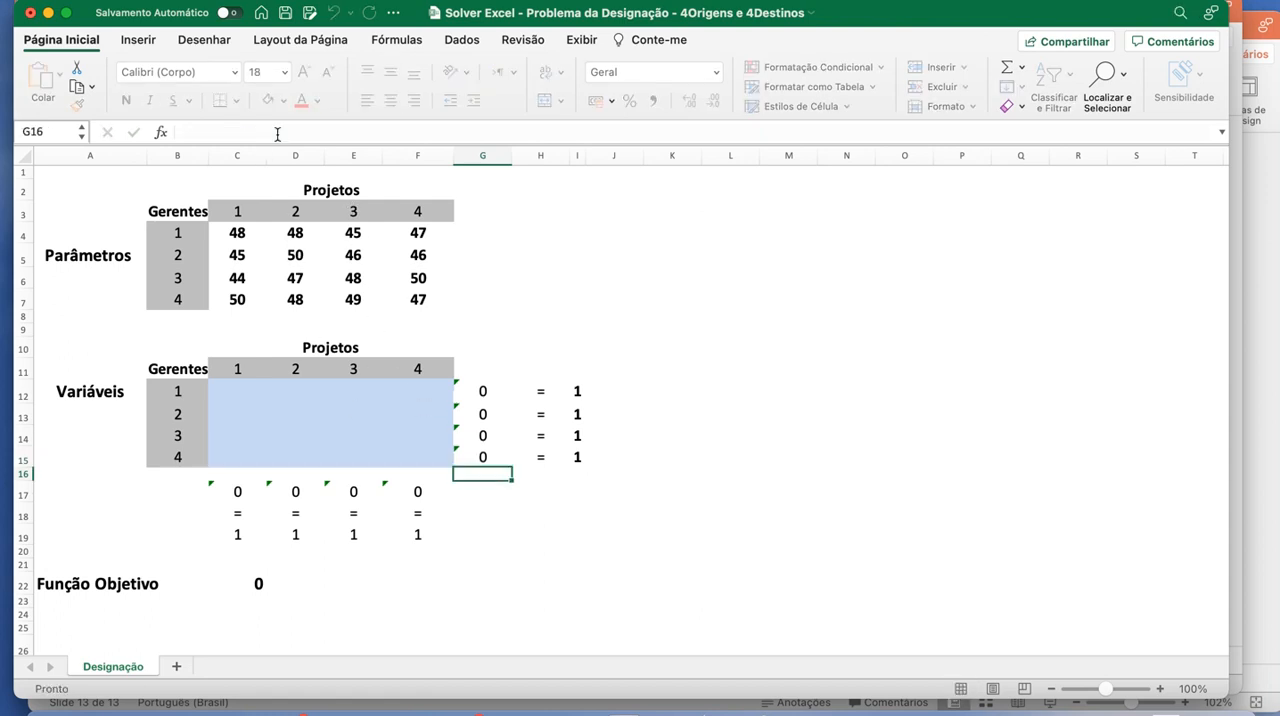
left_click(277, 133)
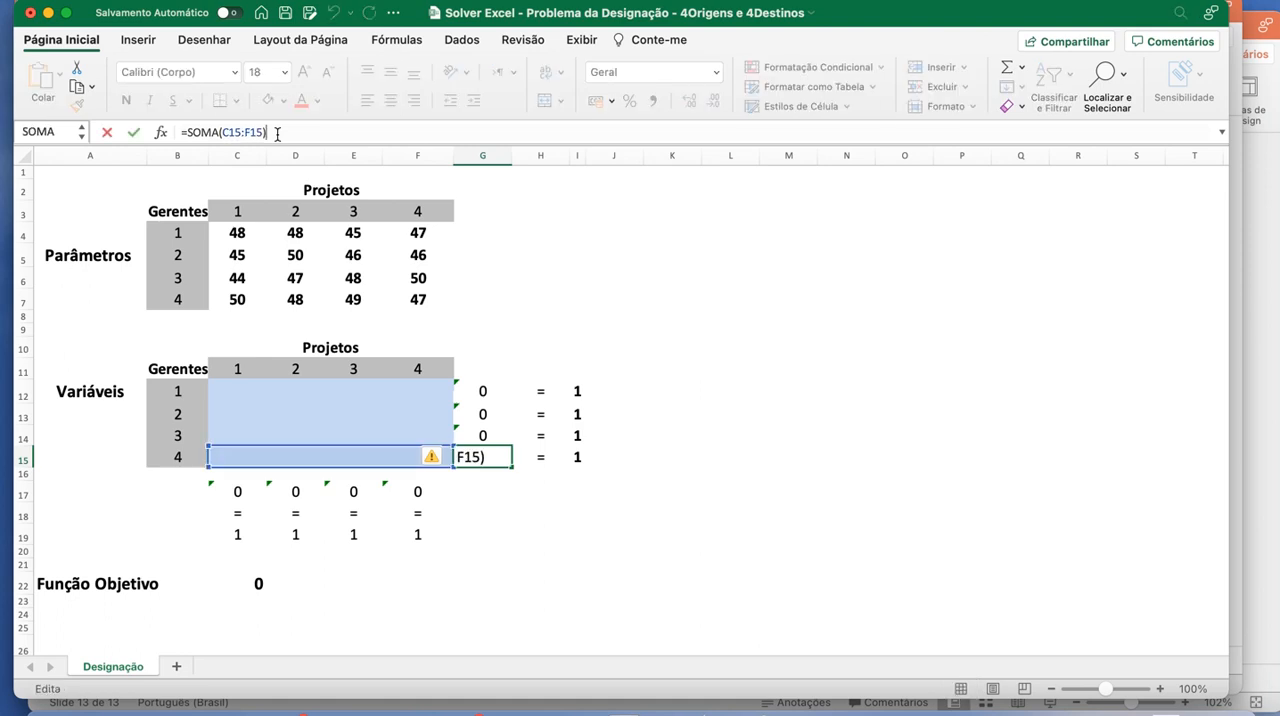
key("Return")
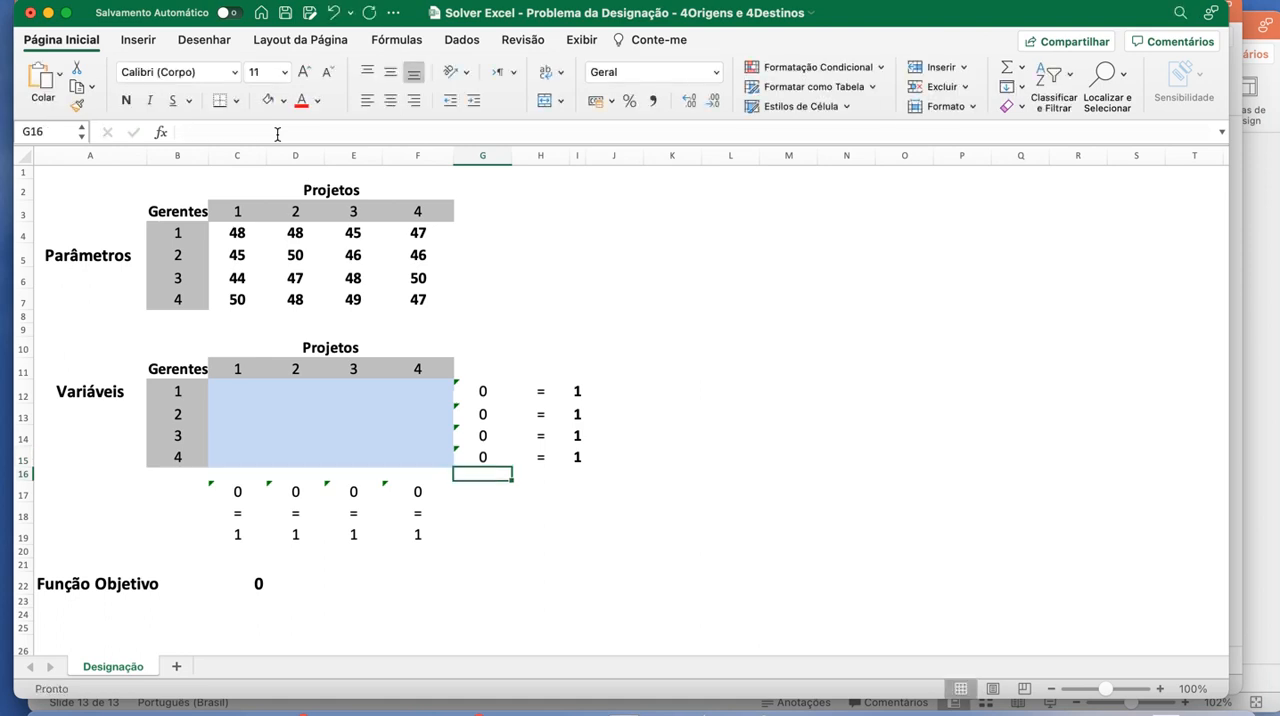
key("Up")
key("Right")
key("Right")
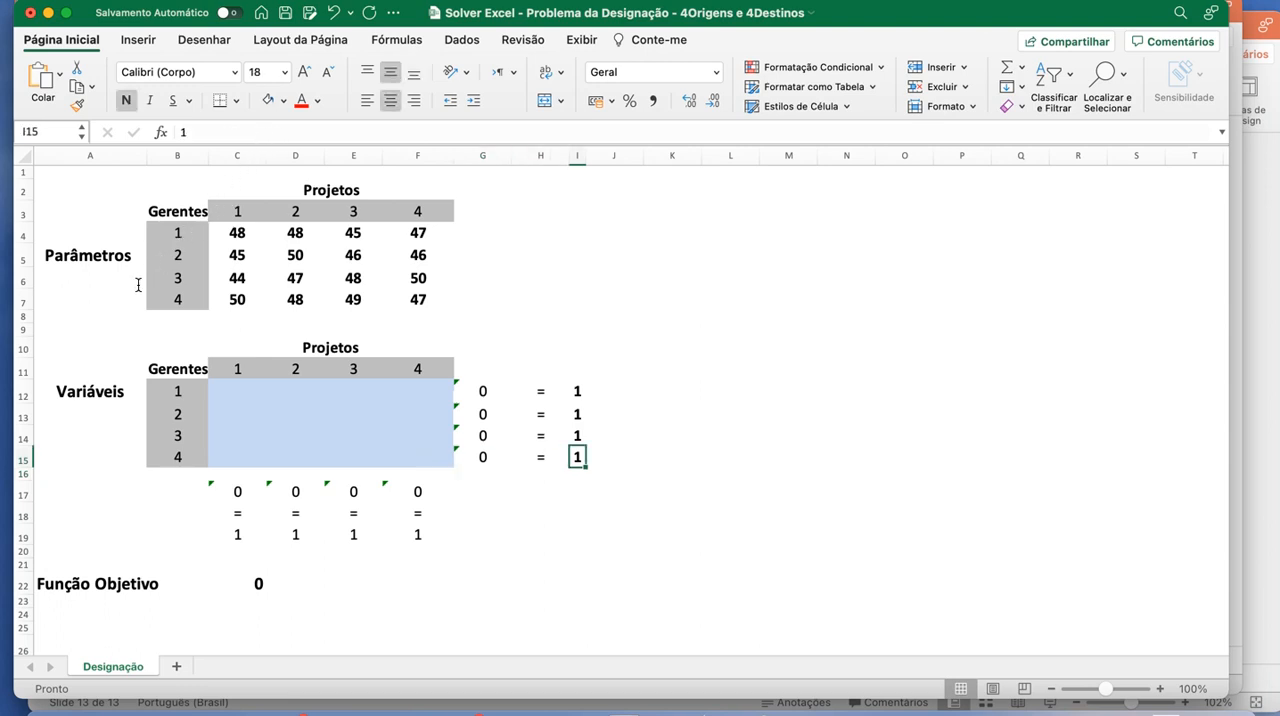
- Inspect which ranges the SOMARPRODUTO formula of the Função Objetivo in C22 multiplies
left_click(255, 583)
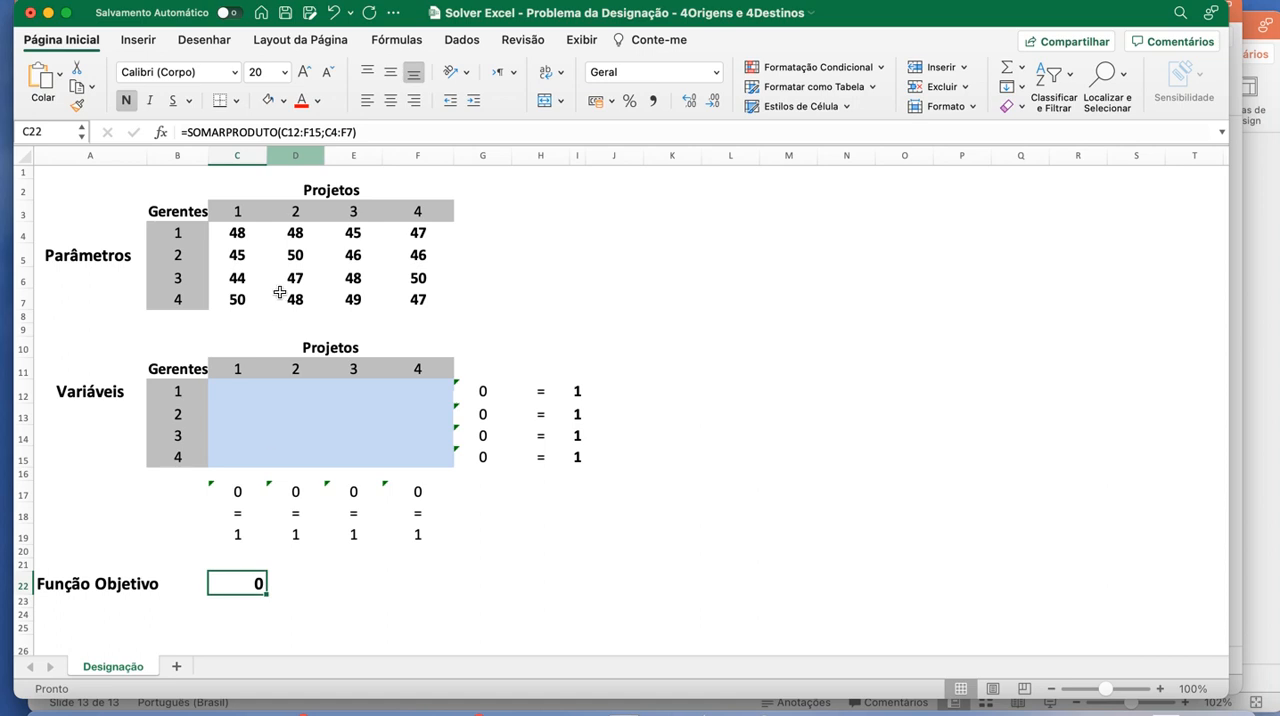
left_click(303, 132)
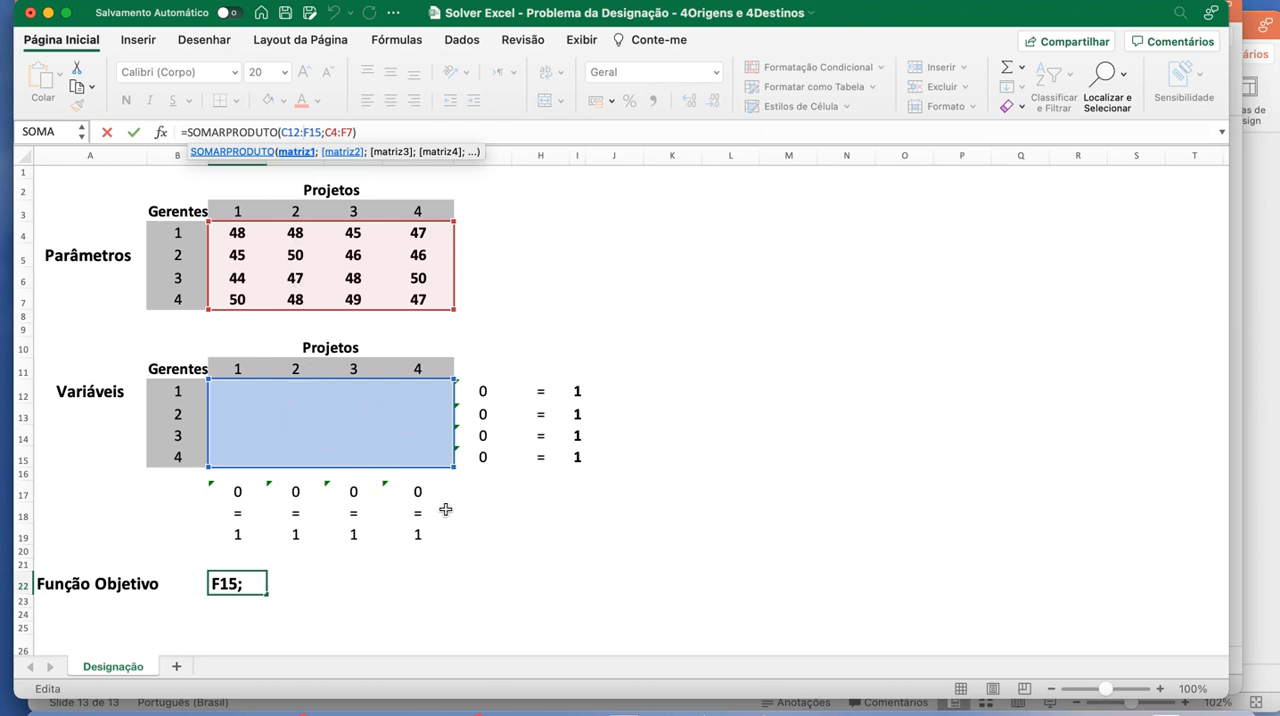
key("Return")
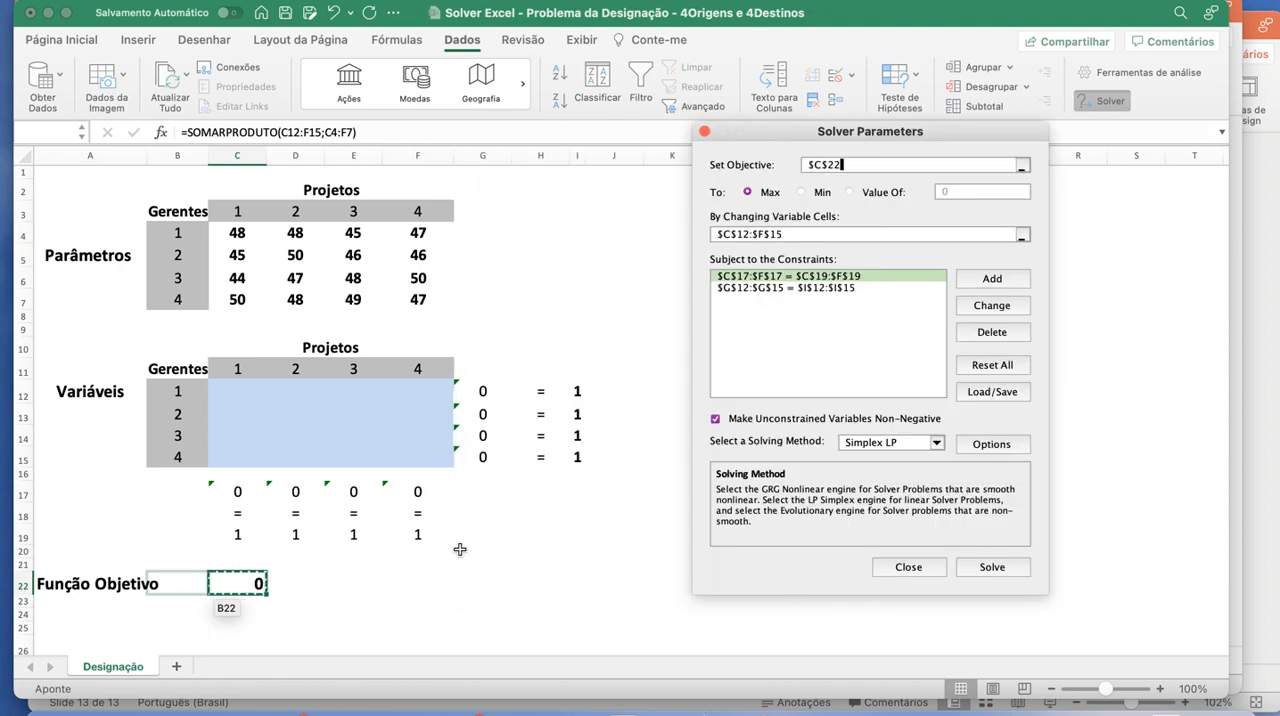
- Review the Solver's changing variable cells and both sides of the project constraint linking C17:F17 to C19:F19
left_click(932, 232)
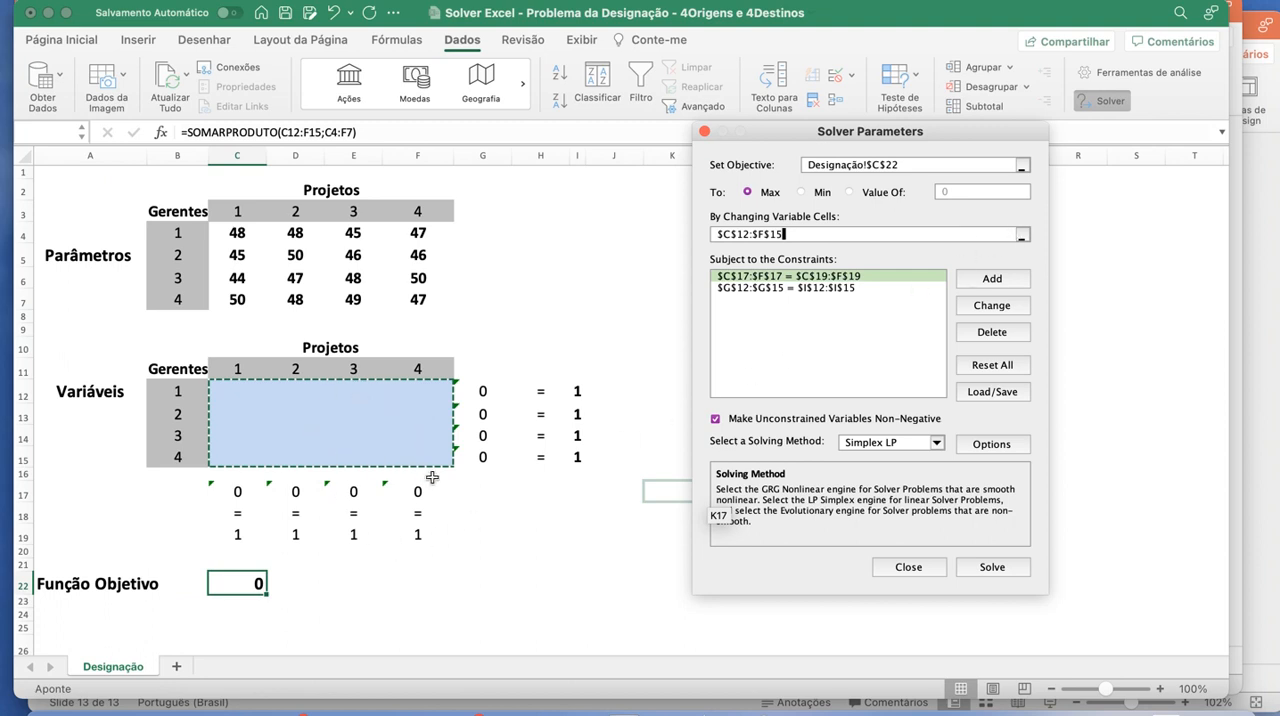
left_click(878, 278)
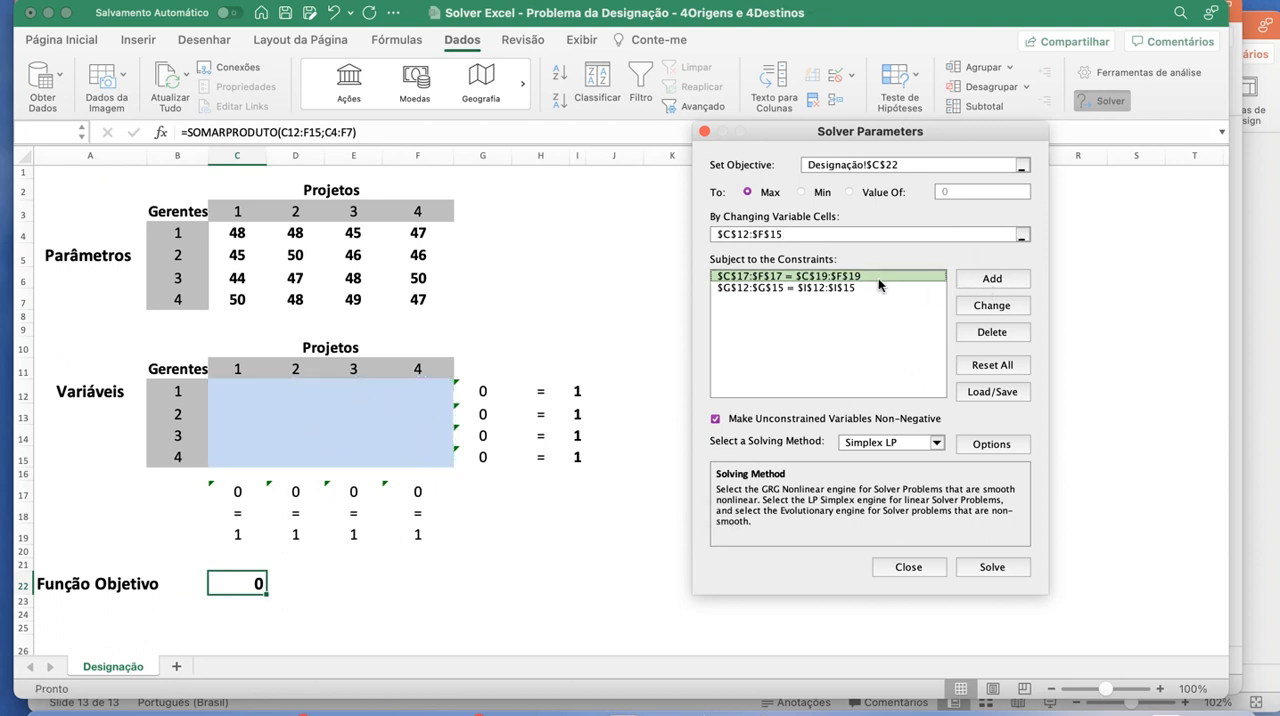
left_click(978, 305)
left_click_drag(580, 310, 690, 300)
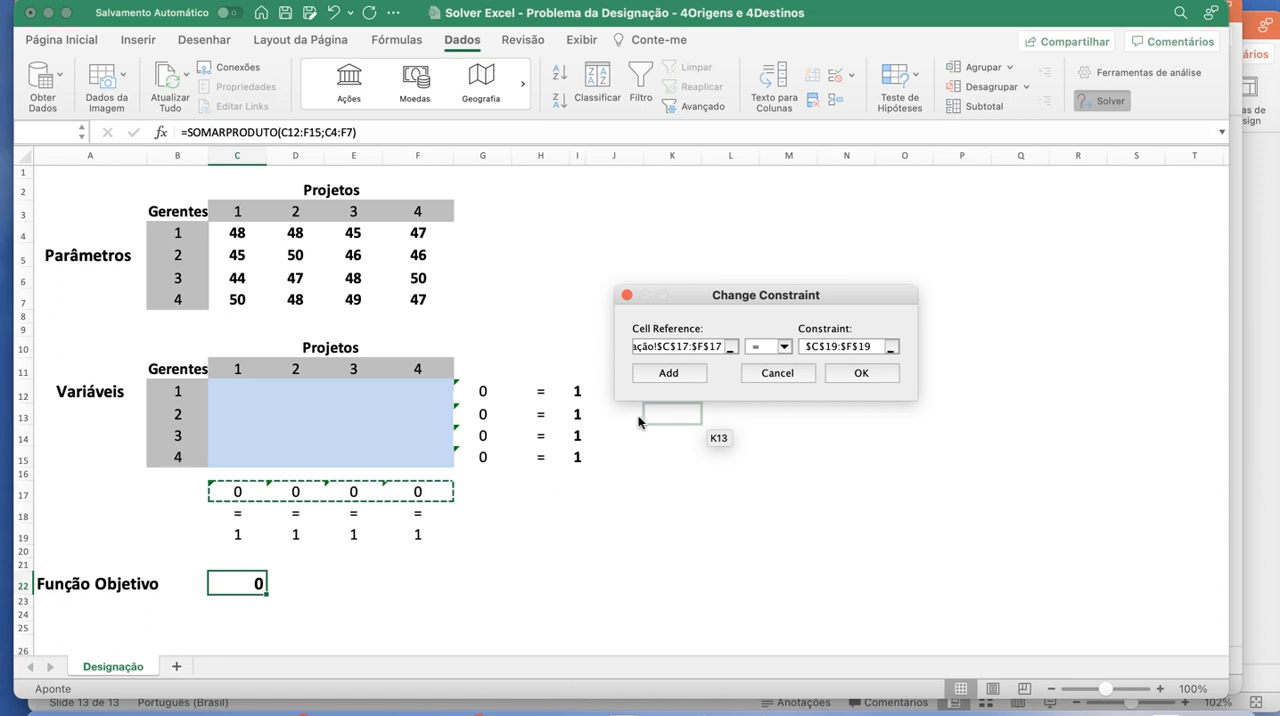
left_click(870, 348)
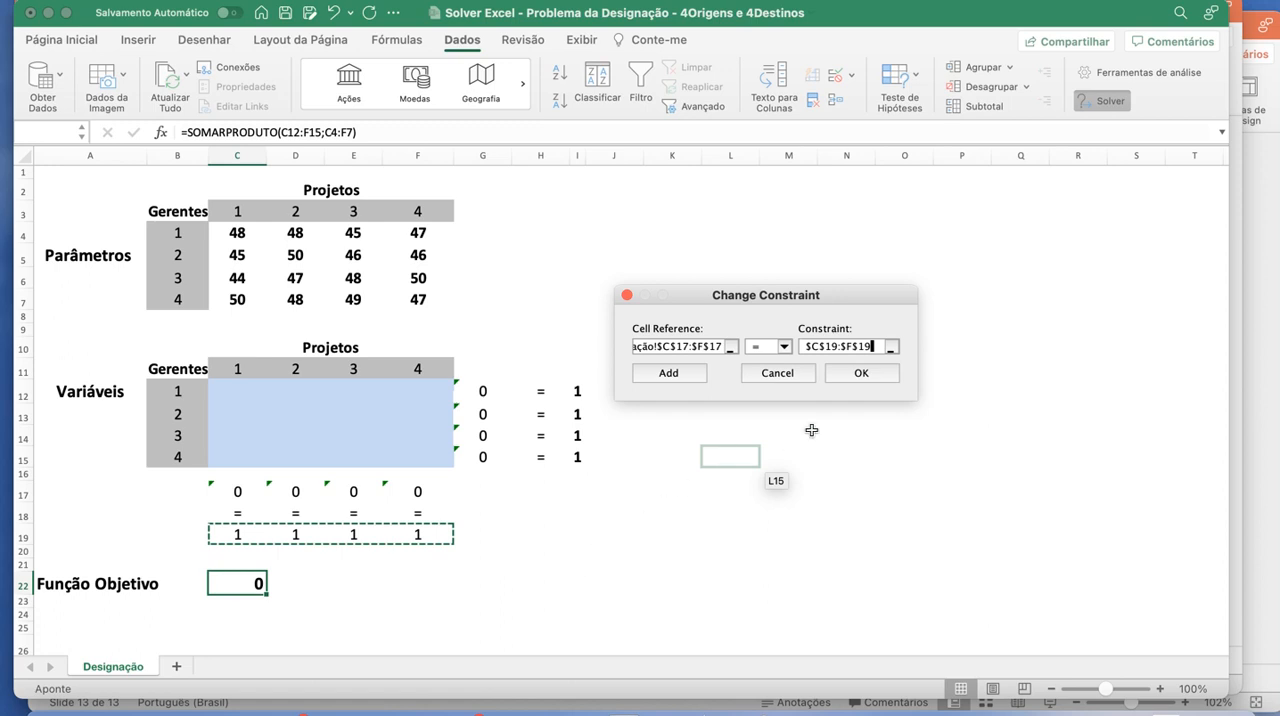
left_click(843, 373)
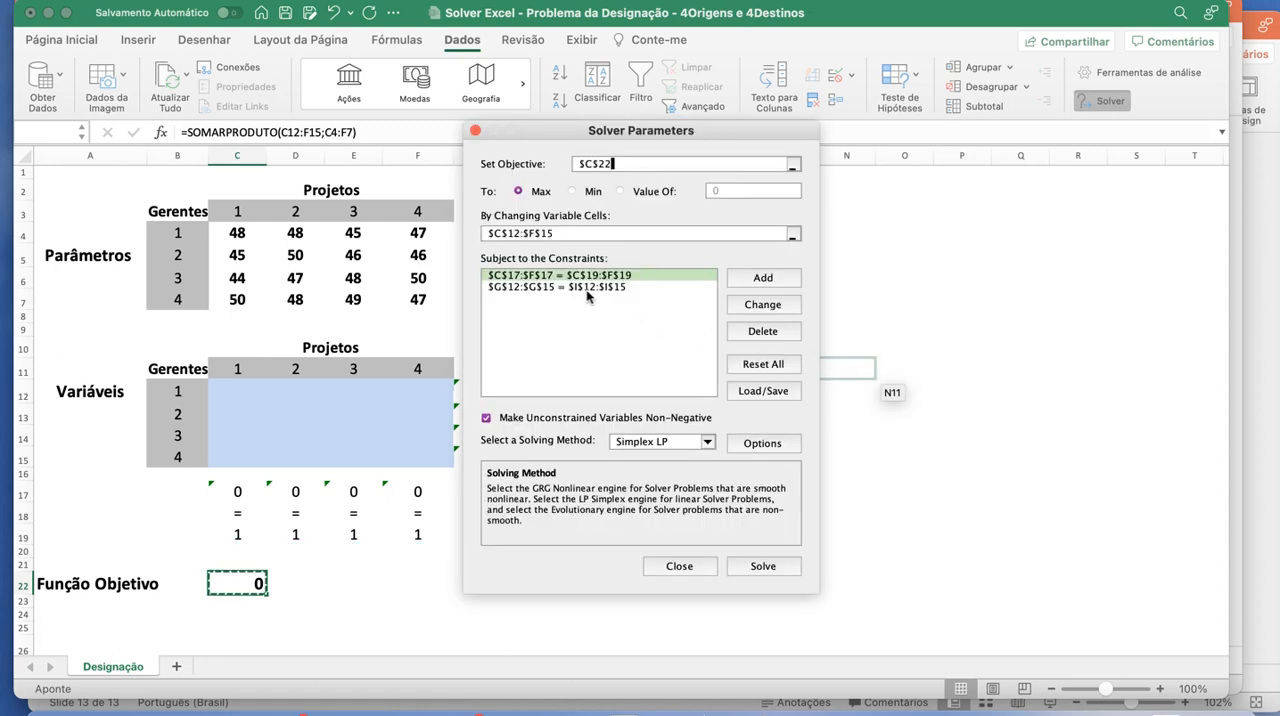
- Redefine the manager constraint in Solver as G12:G15 = I12:I15, without adding any further constraint
left_click(588, 288)
left_click(759, 306)
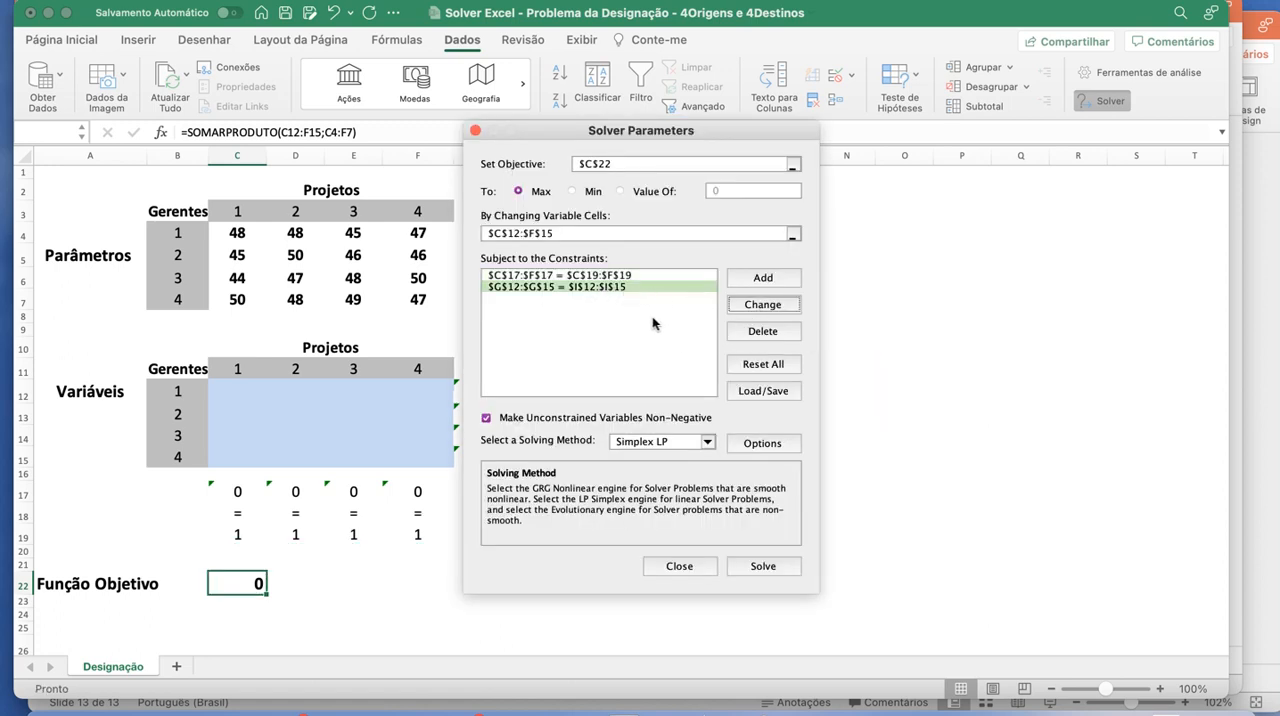
left_click_drag(491, 391, 490, 457)
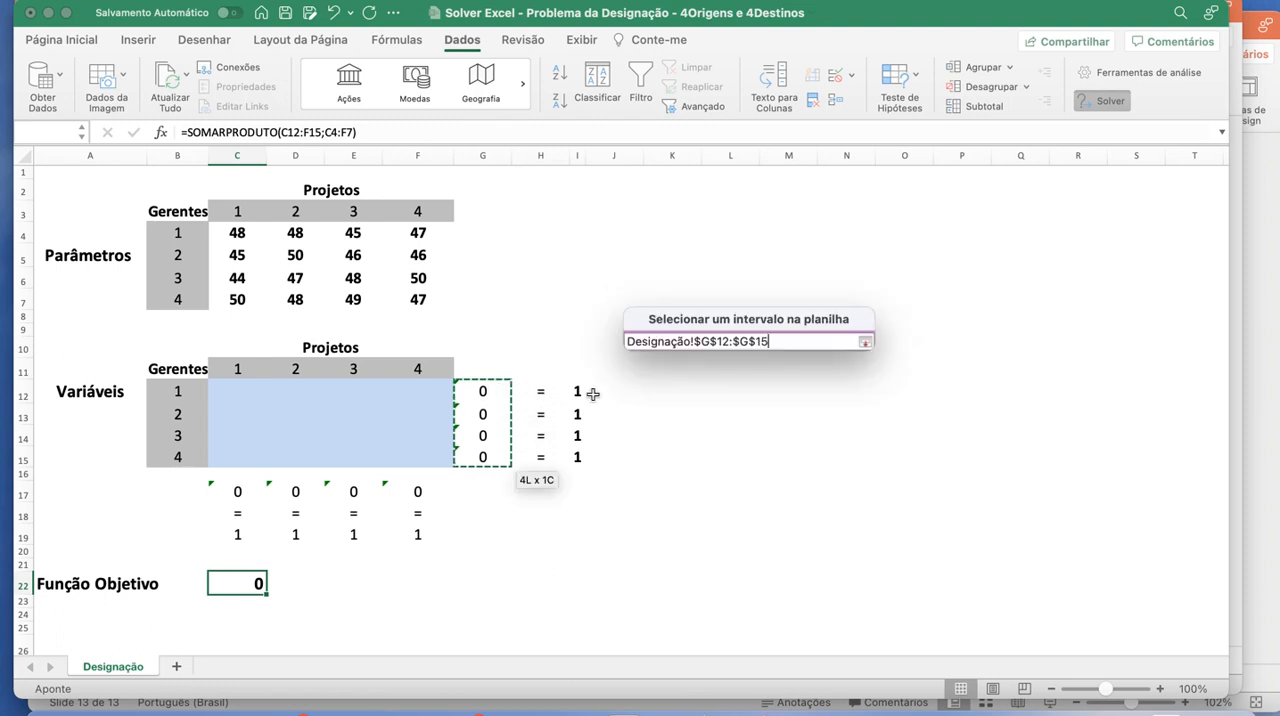
left_click(863, 341)
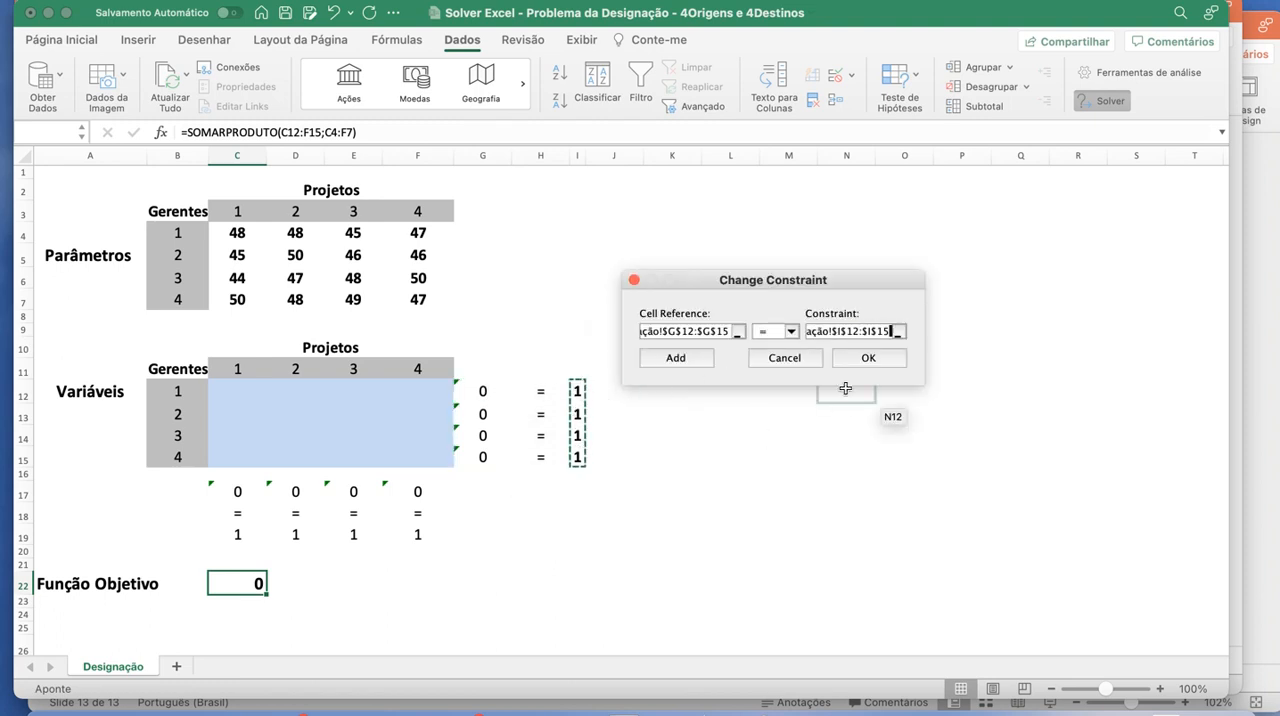
left_click(695, 360)
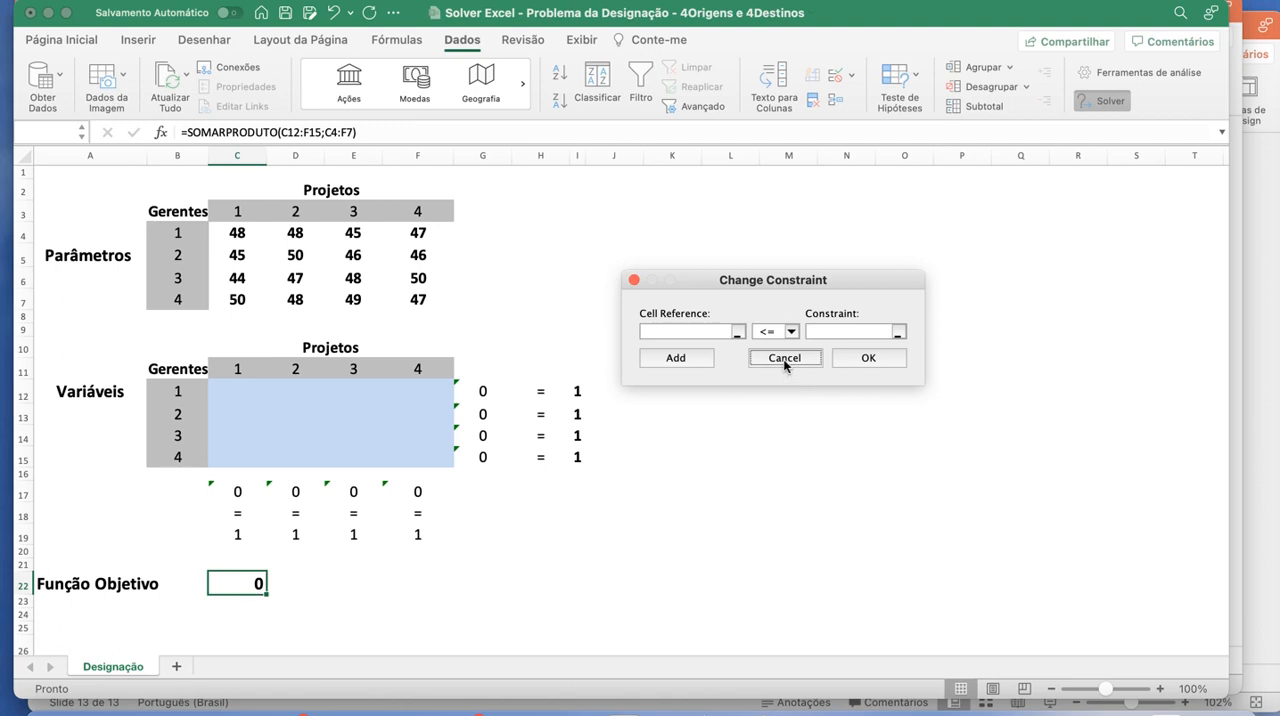
left_click(785, 358)
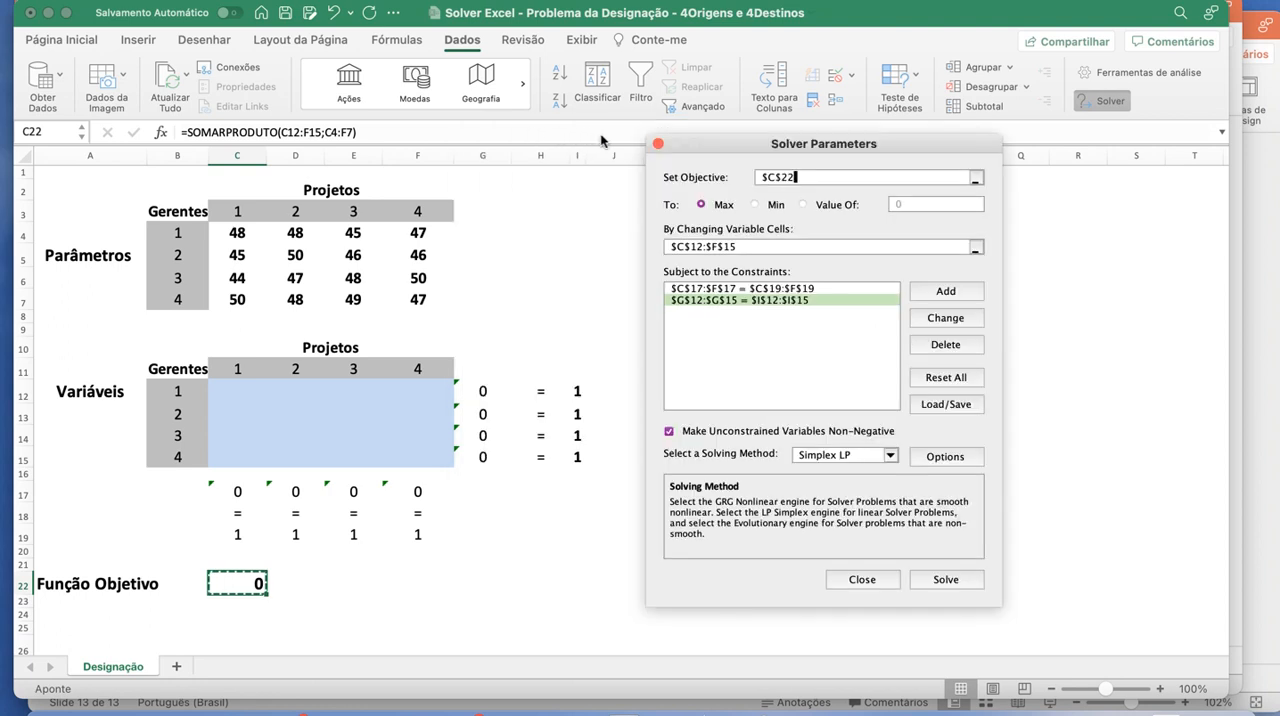
- Add a Solver constraint requiring the variable cells C12:F15 to be binary, without adding any further constraint
left_click(779, 355)
left_click(917, 289)
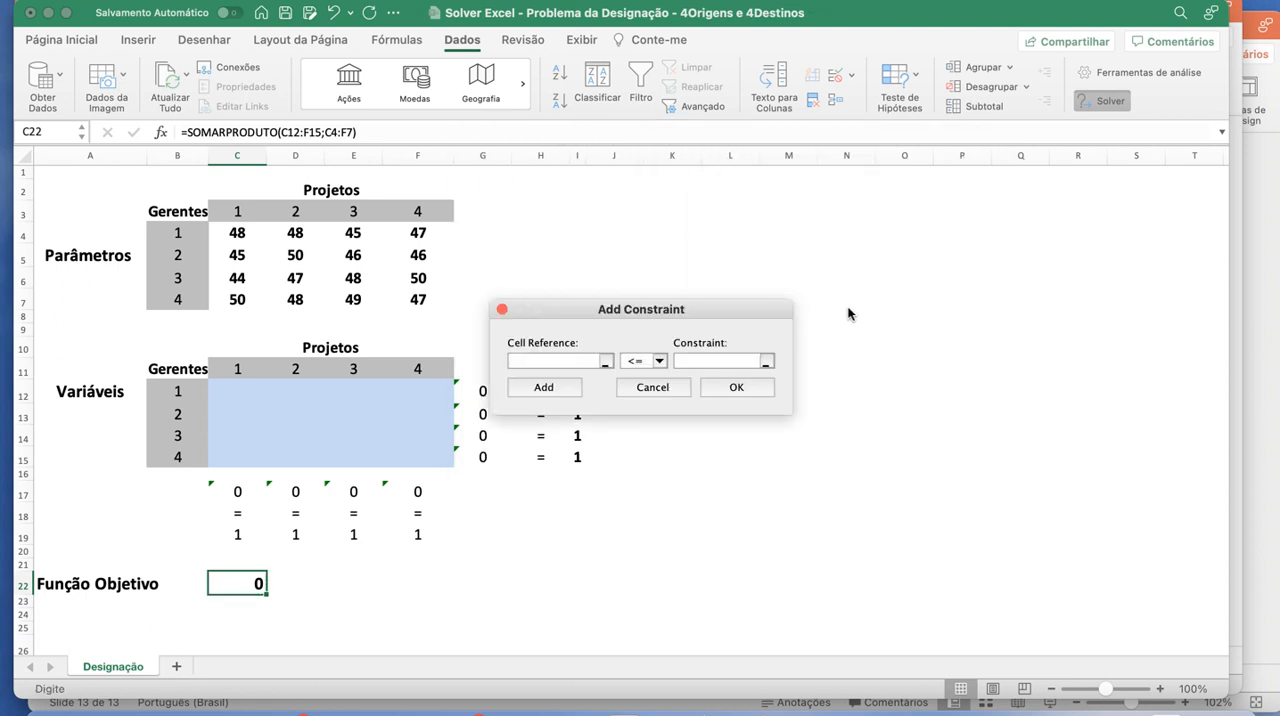
left_click_drag(237, 389, 442, 463)
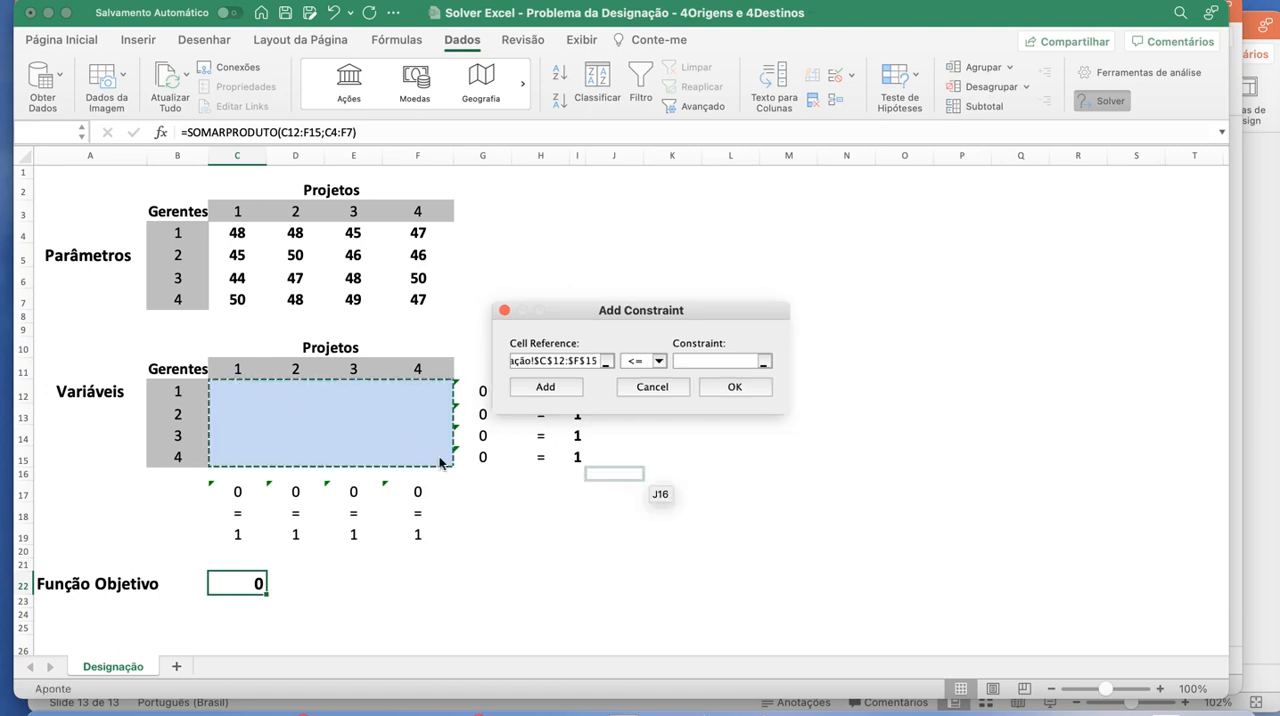
left_click(659, 362)
left_click(648, 424)
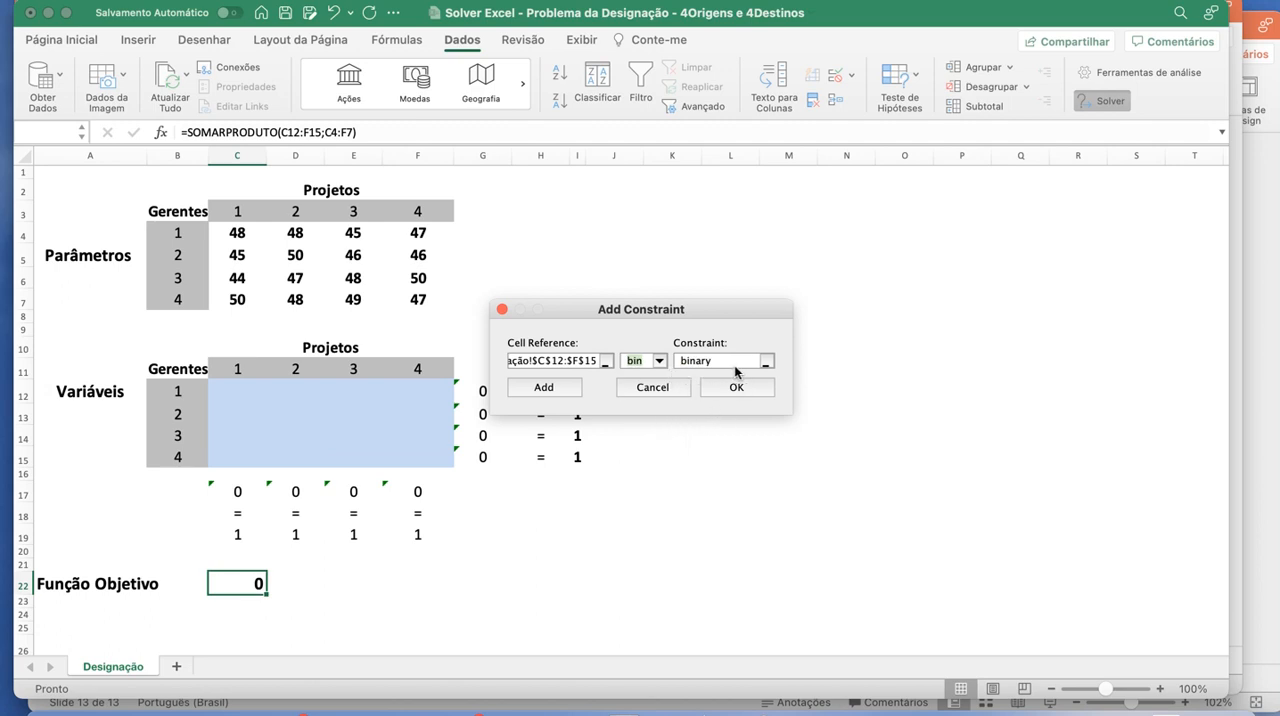
left_click_drag(600, 312, 726, 290)
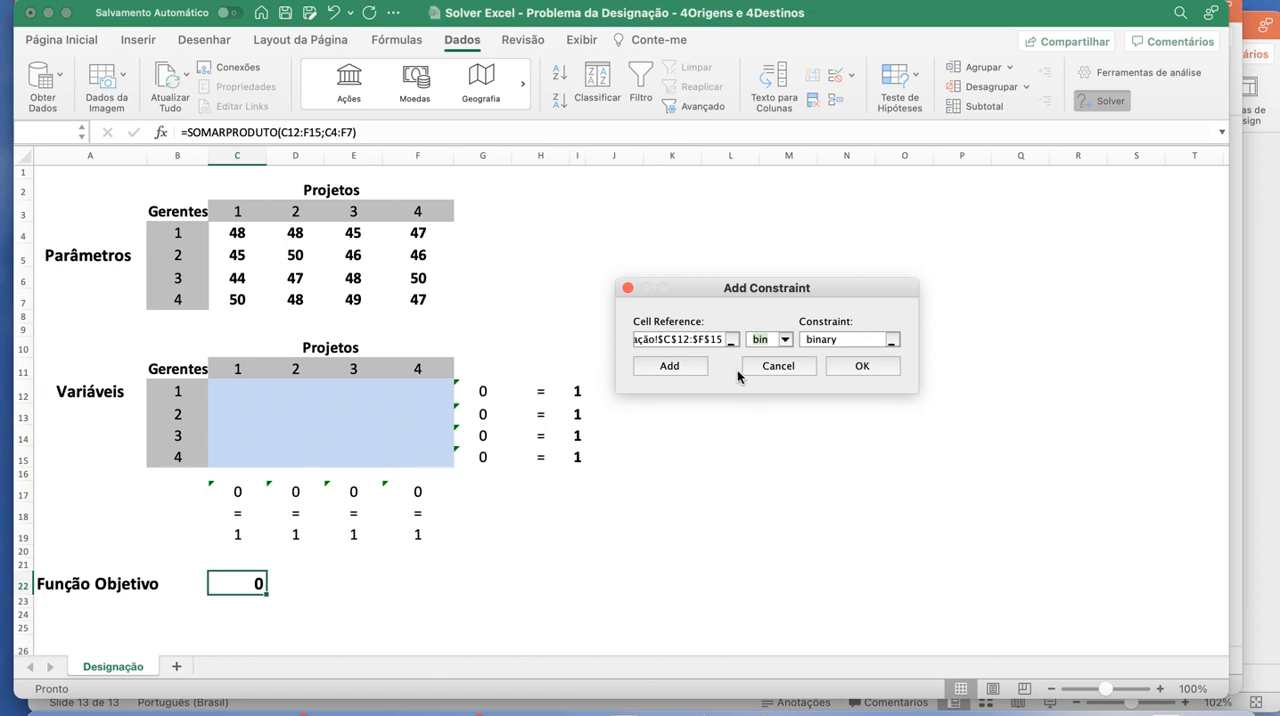
left_click(677, 369)
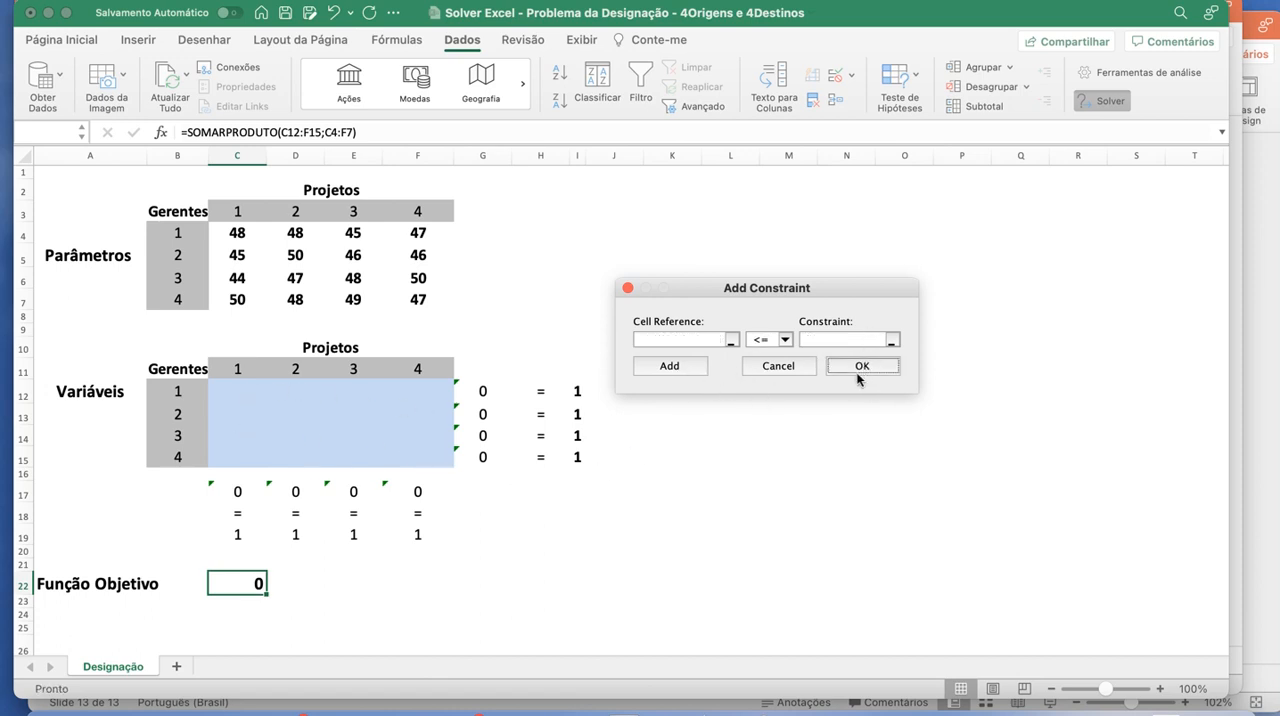
left_click(770, 367)
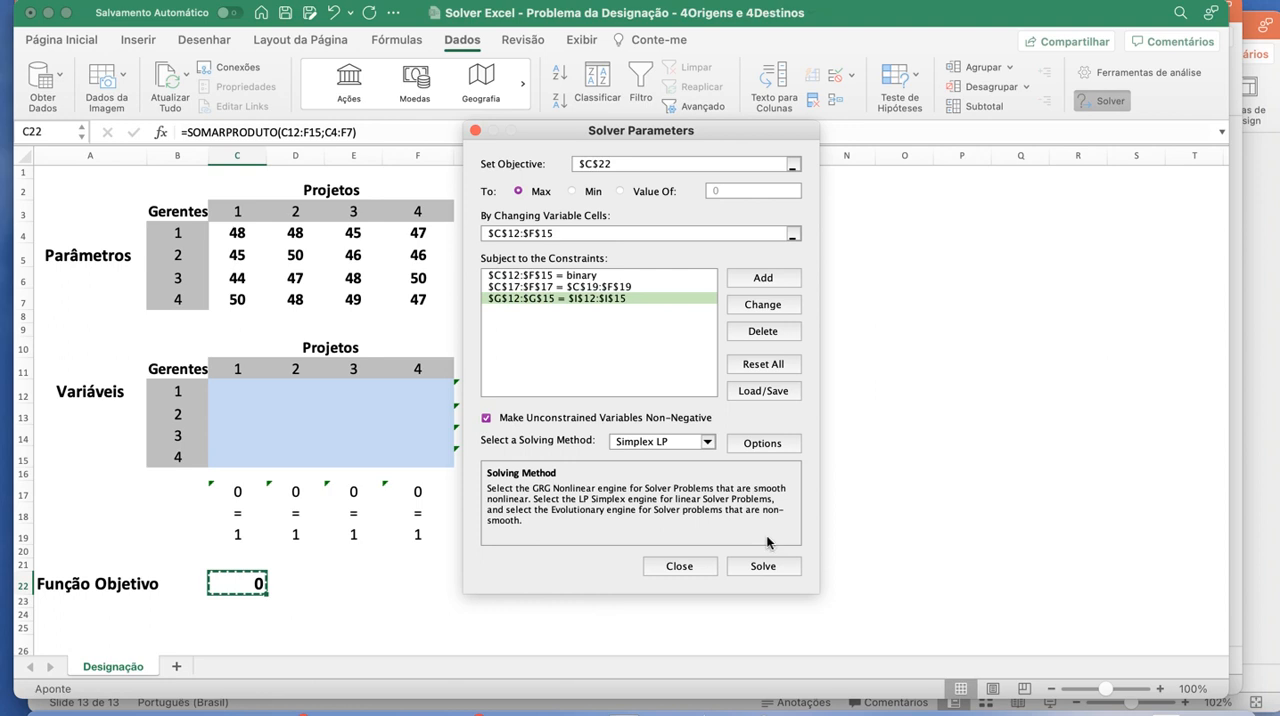
- Configure the Solver options to respect integer constraints and set the integer optimality to 0,0001%
left_click(760, 445)
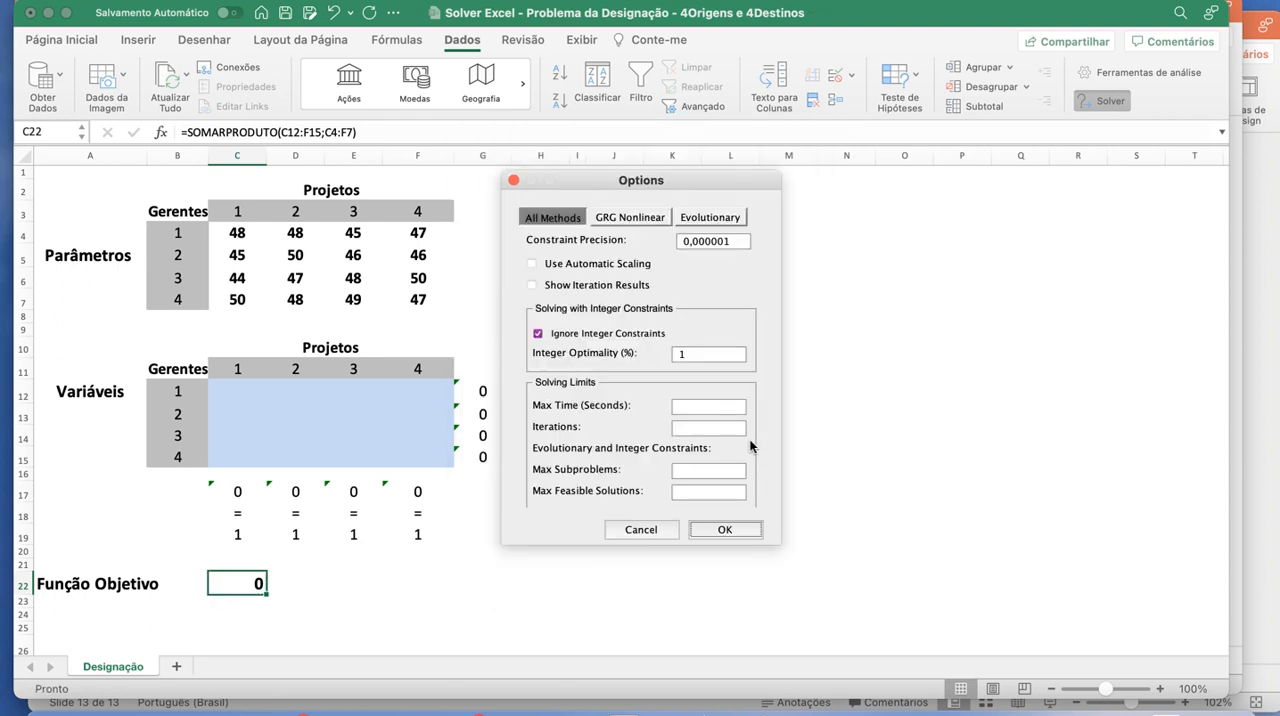
left_click(541, 336)
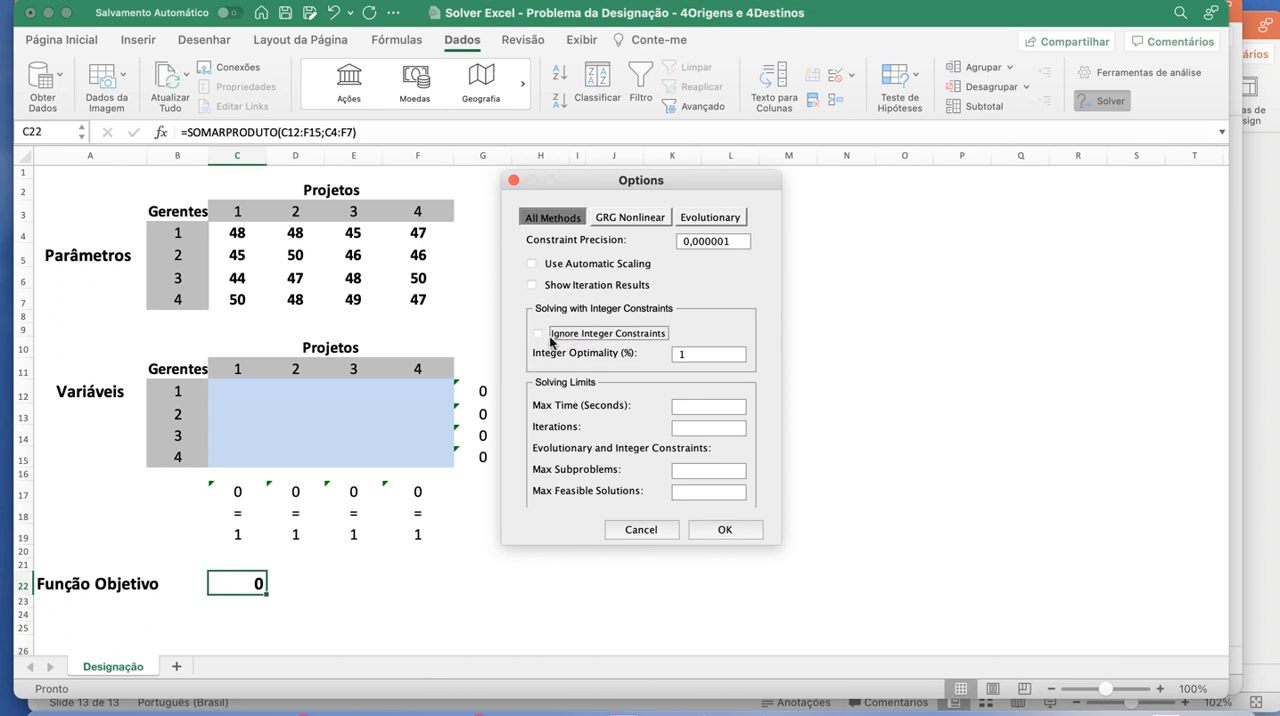
left_click(688, 354)
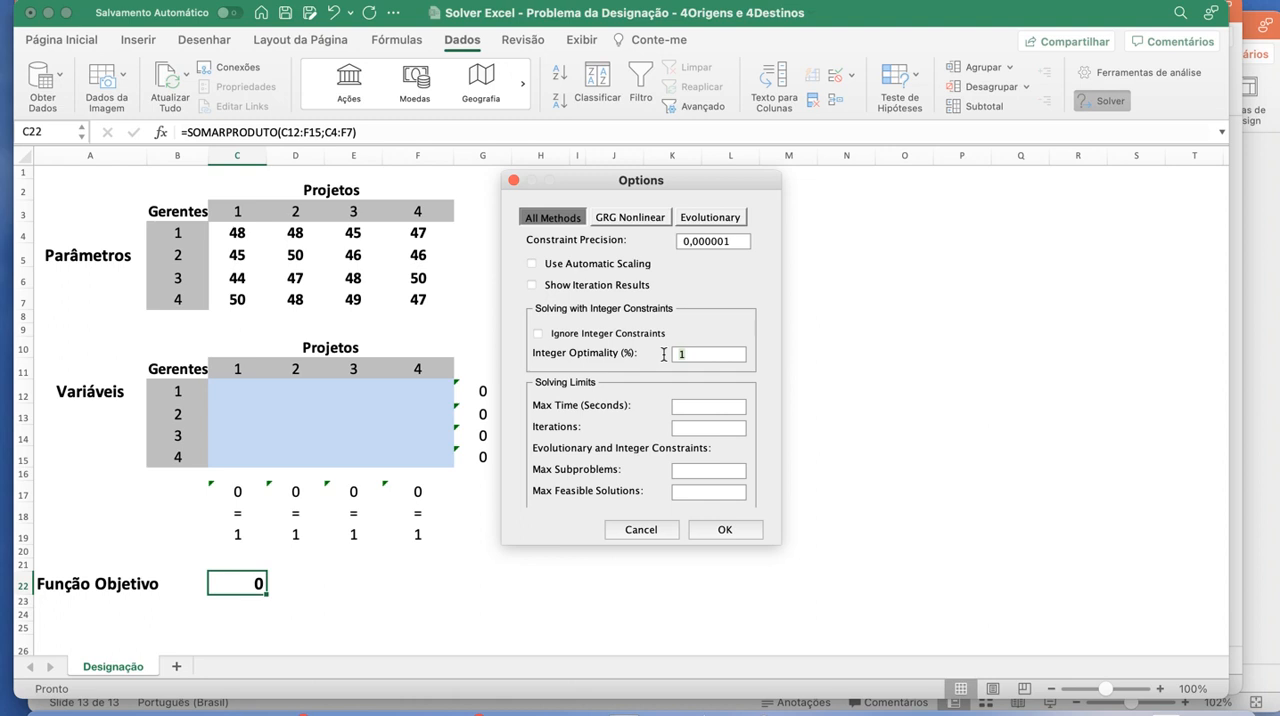
key("BackSpace")
type("0,0001")
left_click(727, 529)
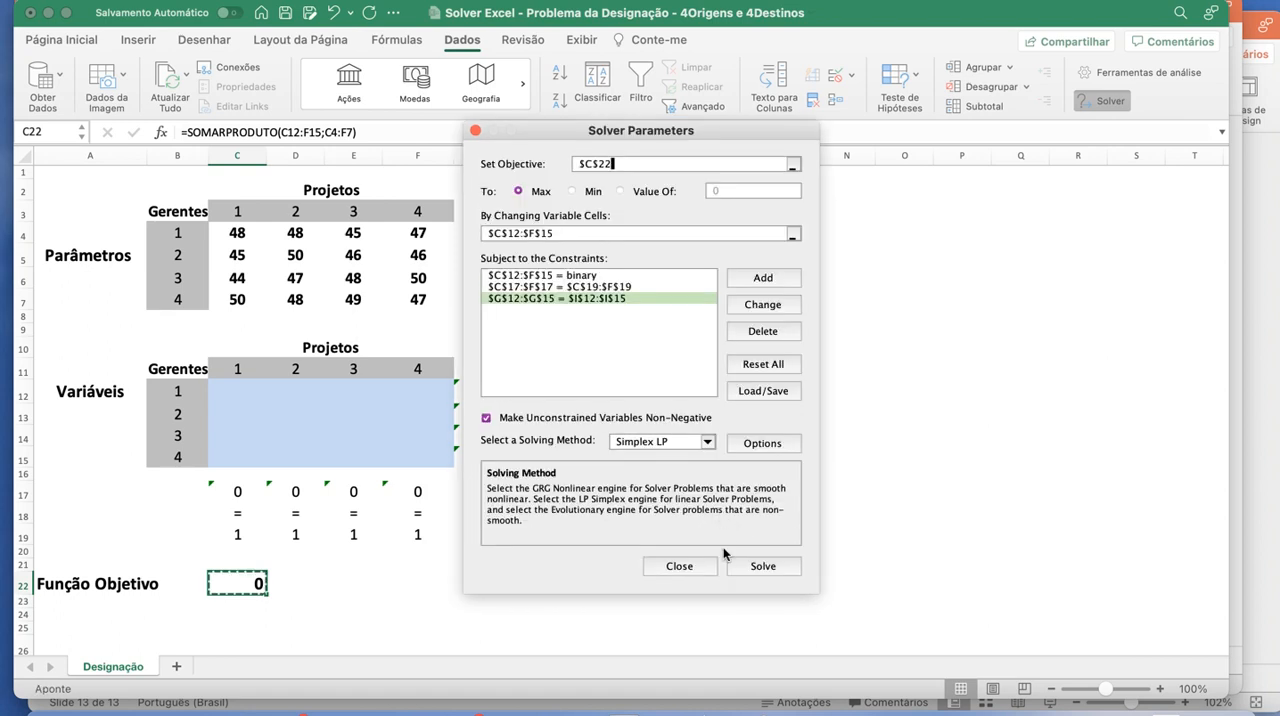
- Solve the assignment model with Simplex LP and keep the Solver solution in the worksheet
left_click(748, 566)
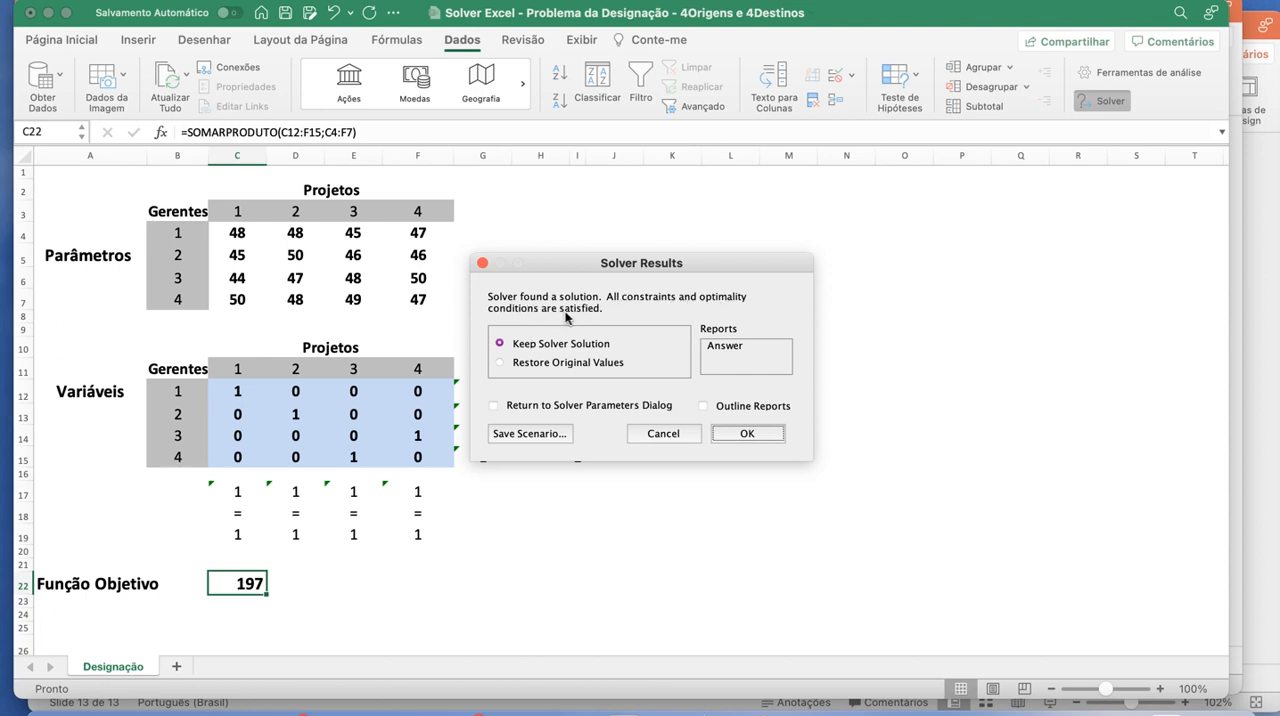
left_click(743, 435)
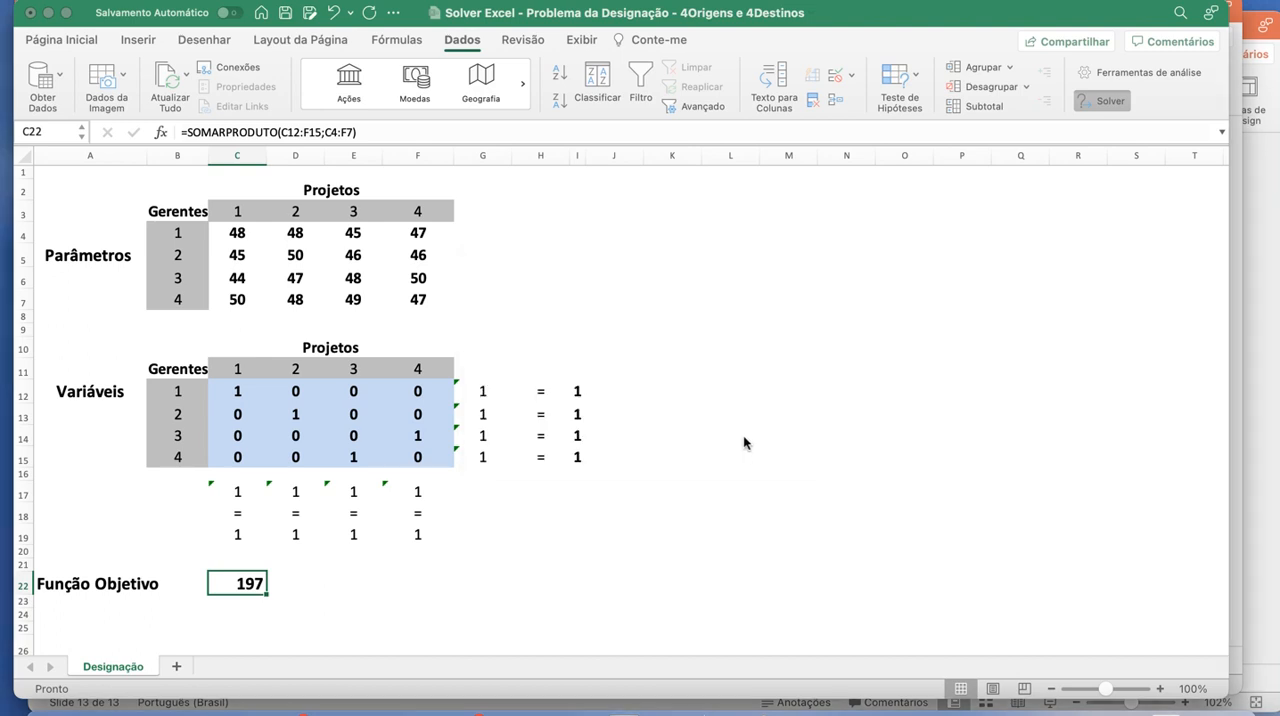
left_click(713, 465)
left_click(600, 556)
- Examine the solved Variáveis table to see which project each of managers 1 to 4 is assigned
left_click(243, 393)
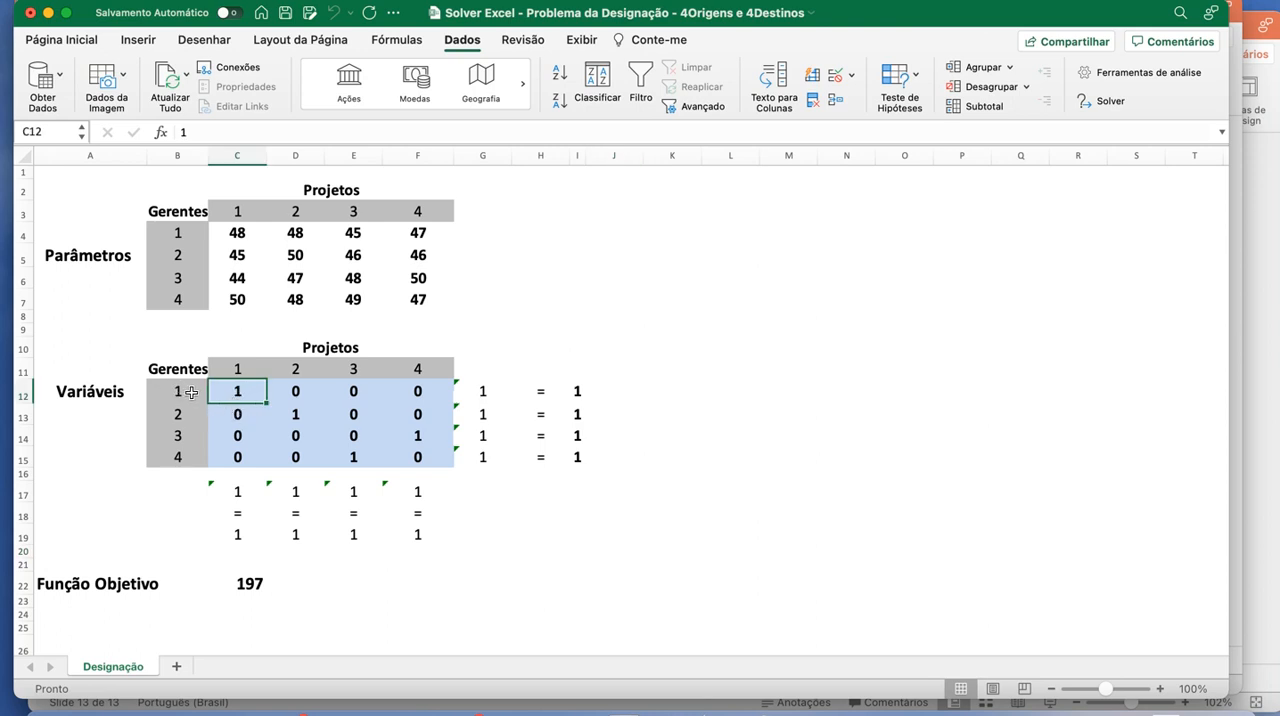
left_click_drag(188, 391, 191, 391)
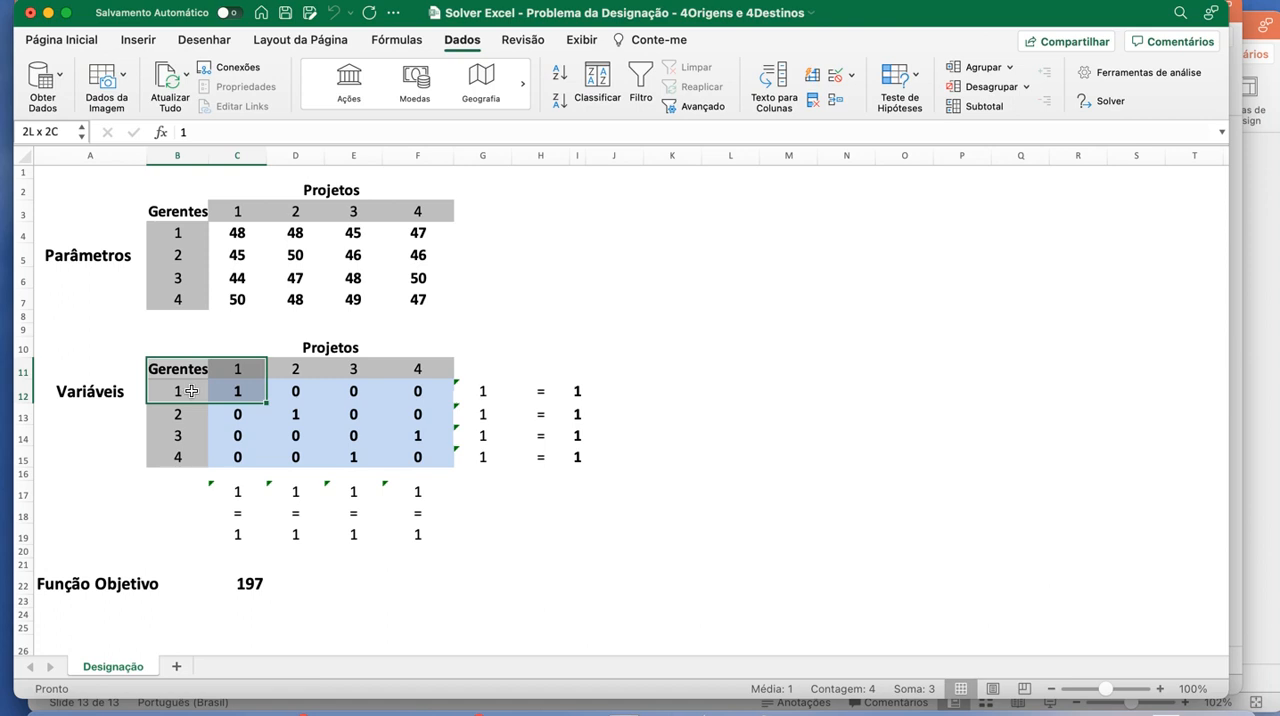
left_click(243, 386)
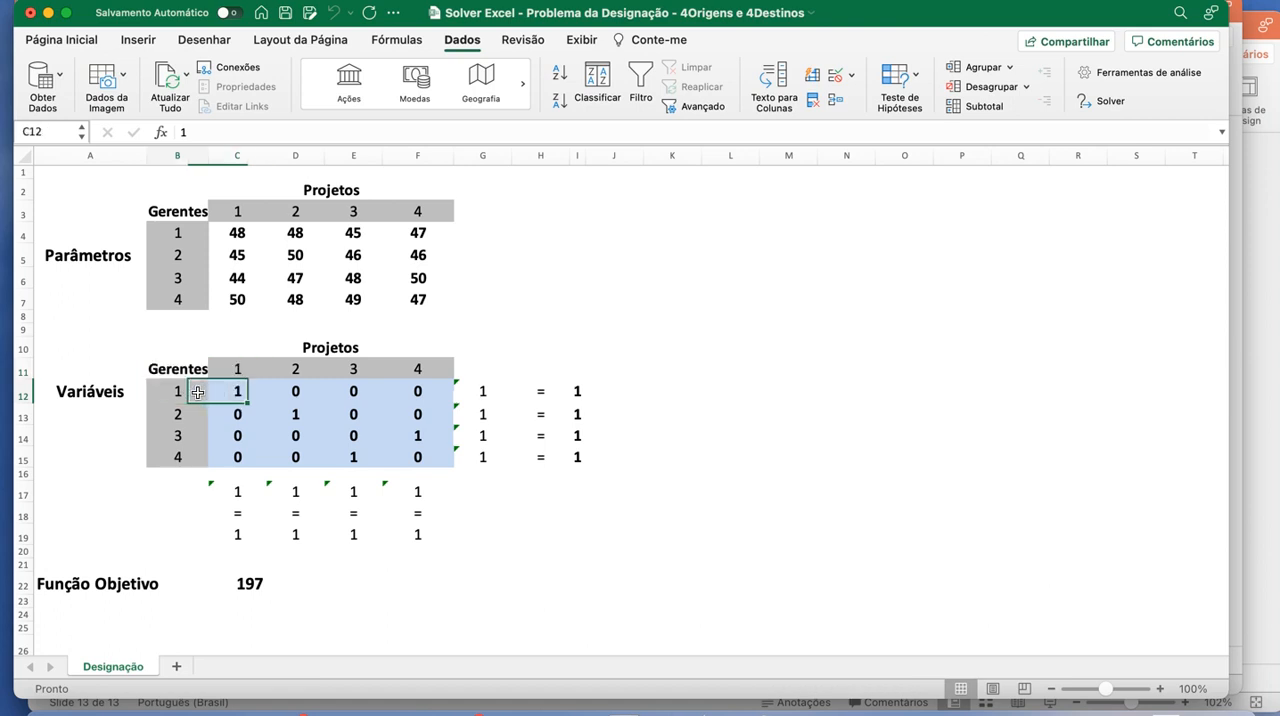
left_click(194, 413)
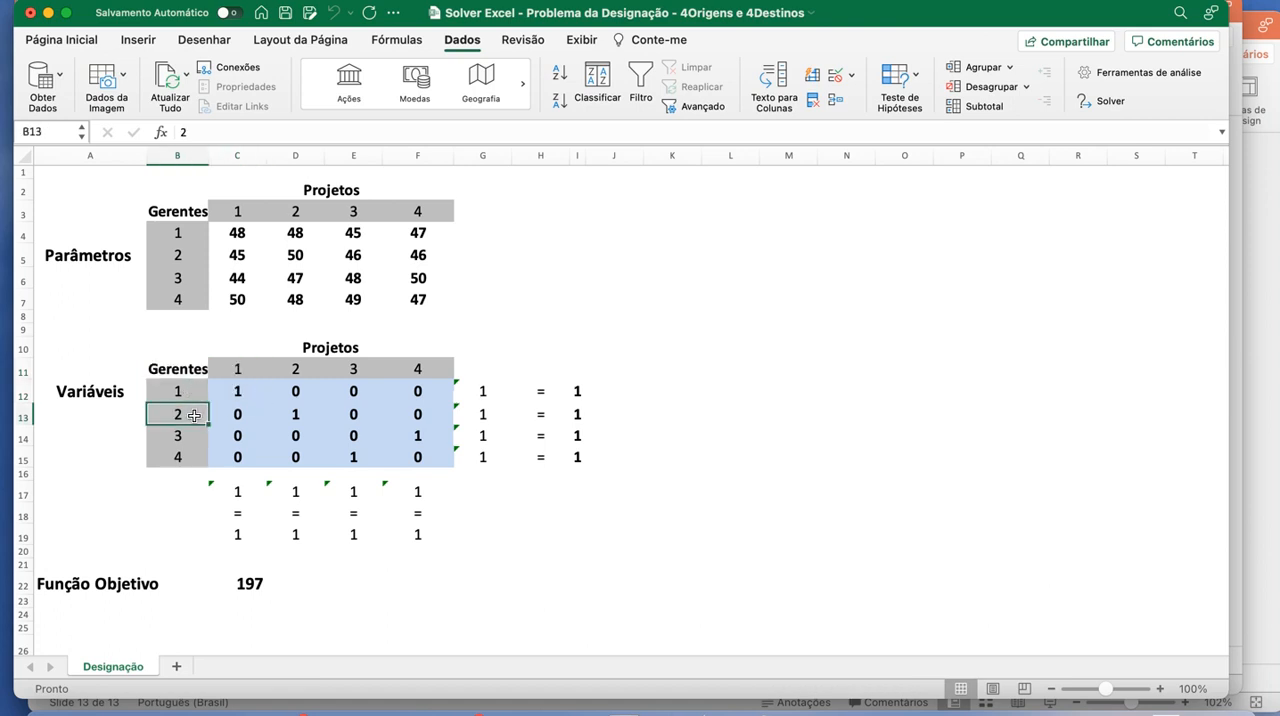
left_click(276, 416, "super")
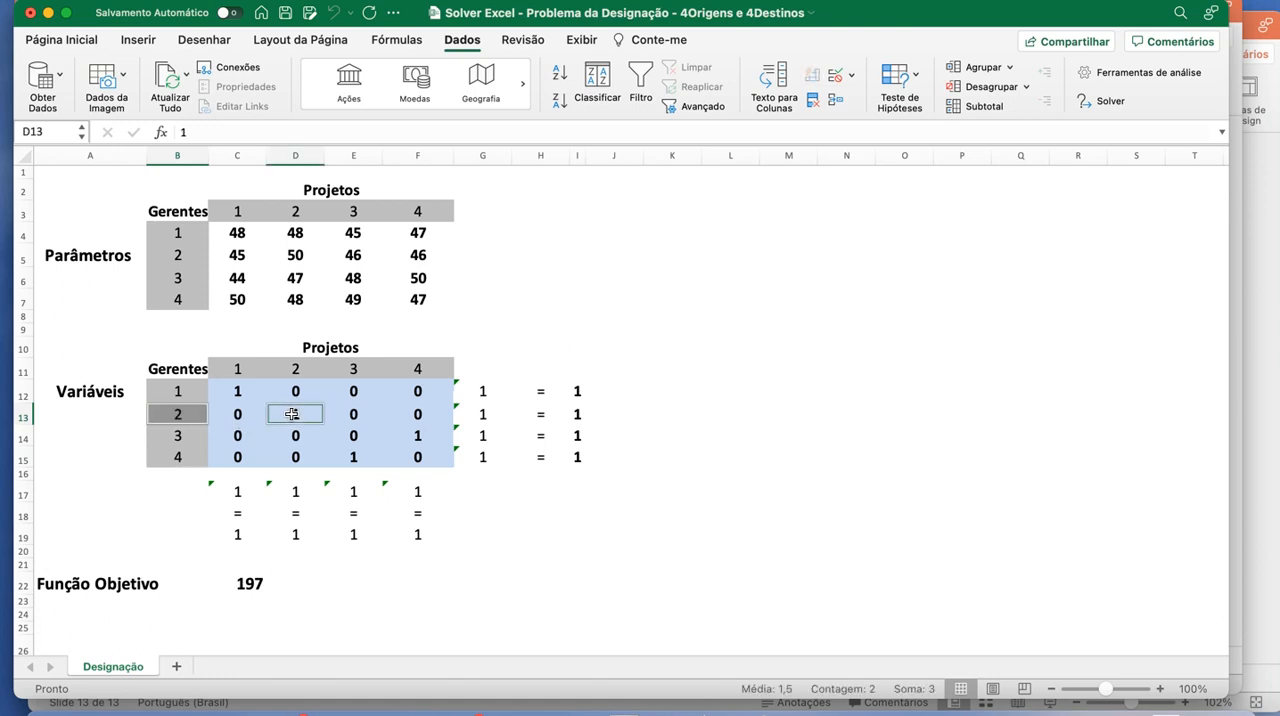
left_click(200, 438)
left_click(416, 437, "super")
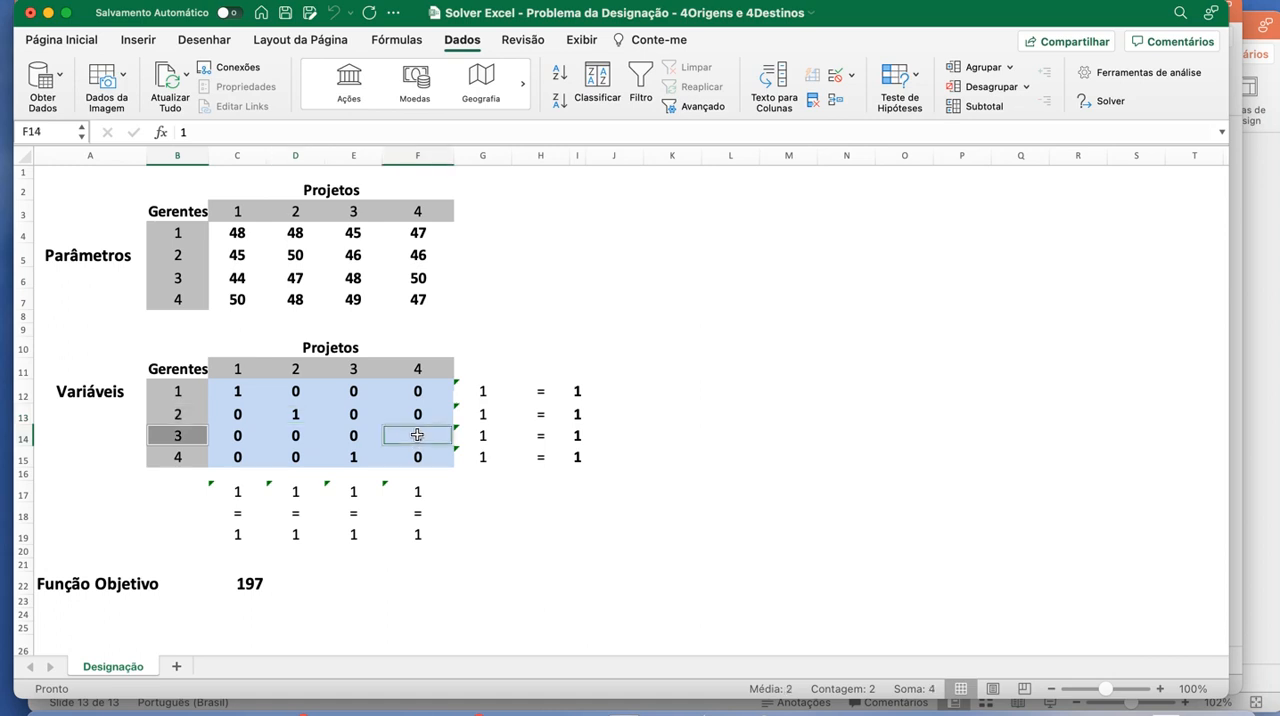
left_click(205, 465)
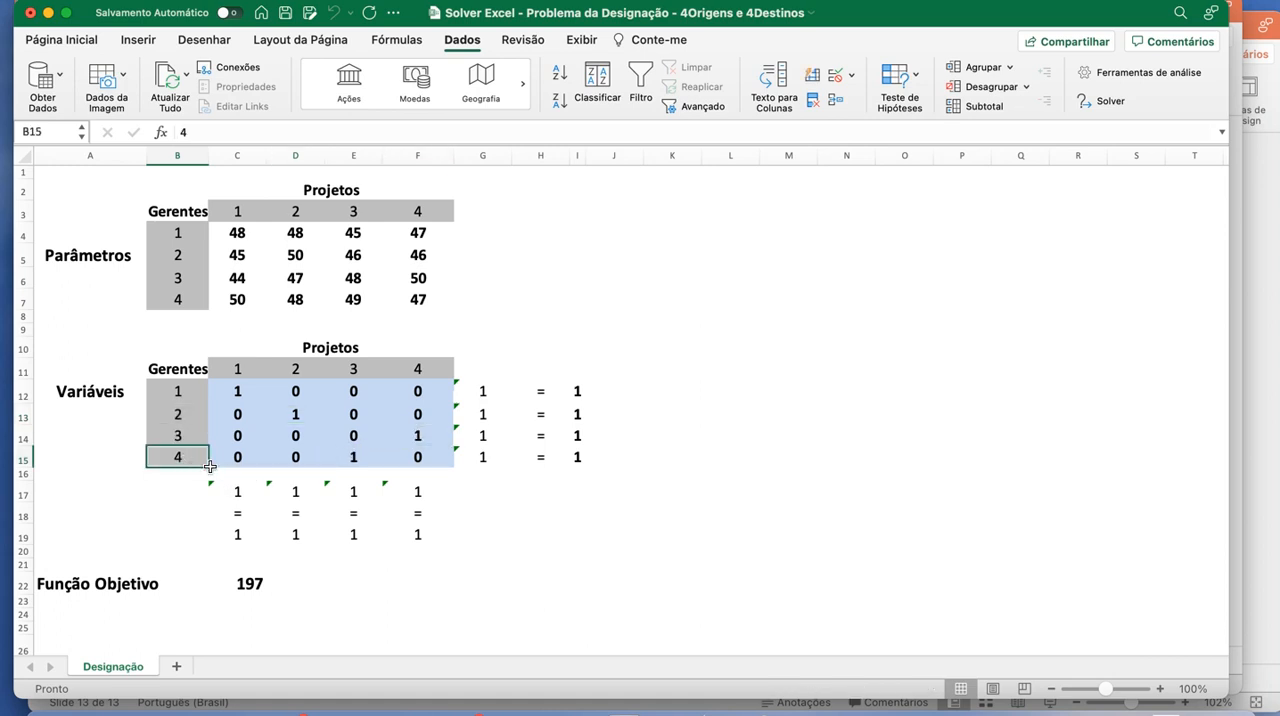
left_click(352, 458, "super")
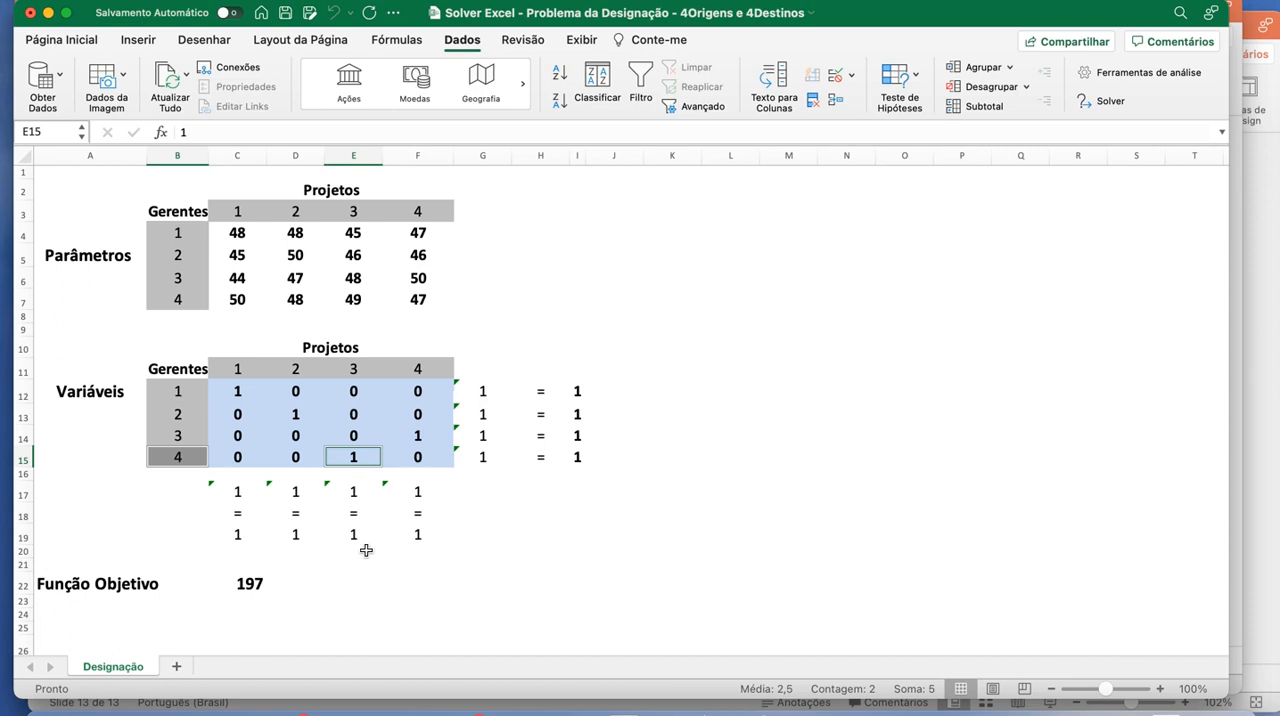
- Examine the Função Objetivo value in C22 and the solved assignment range C12:F15 it depends on
left_click(328, 584)
left_click(268, 583)
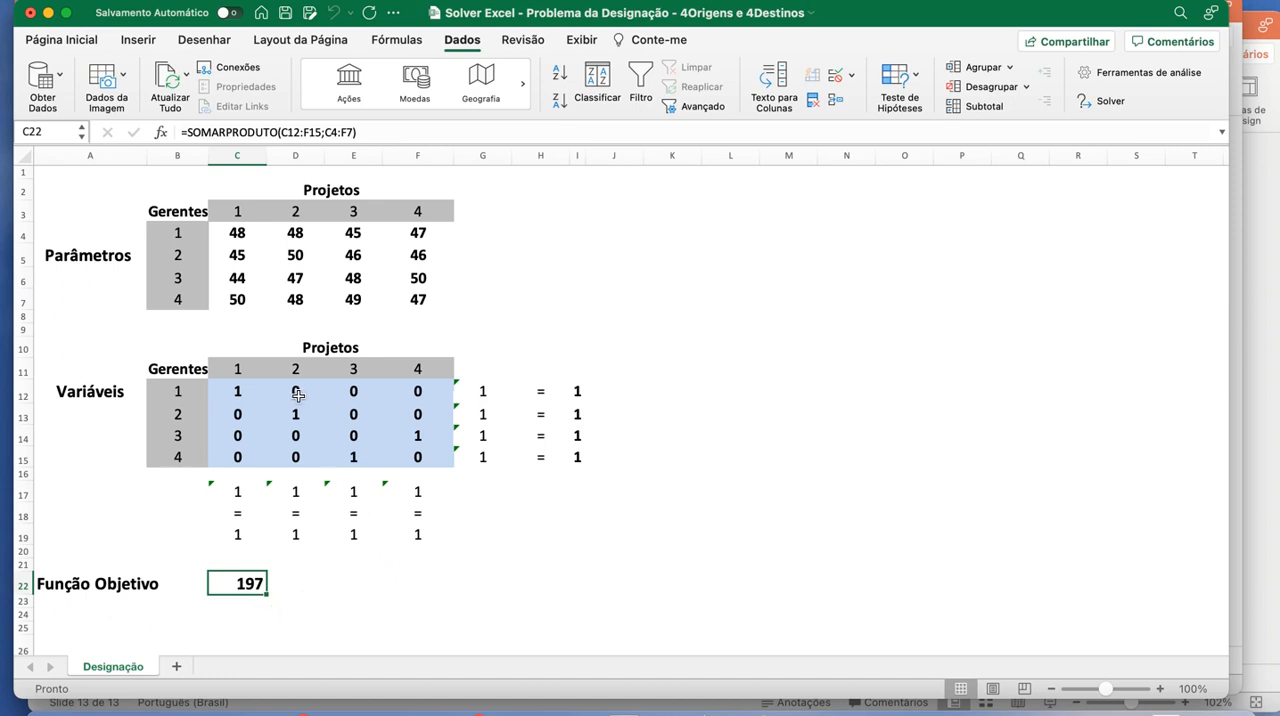
left_click_drag(249, 394, 420, 457)
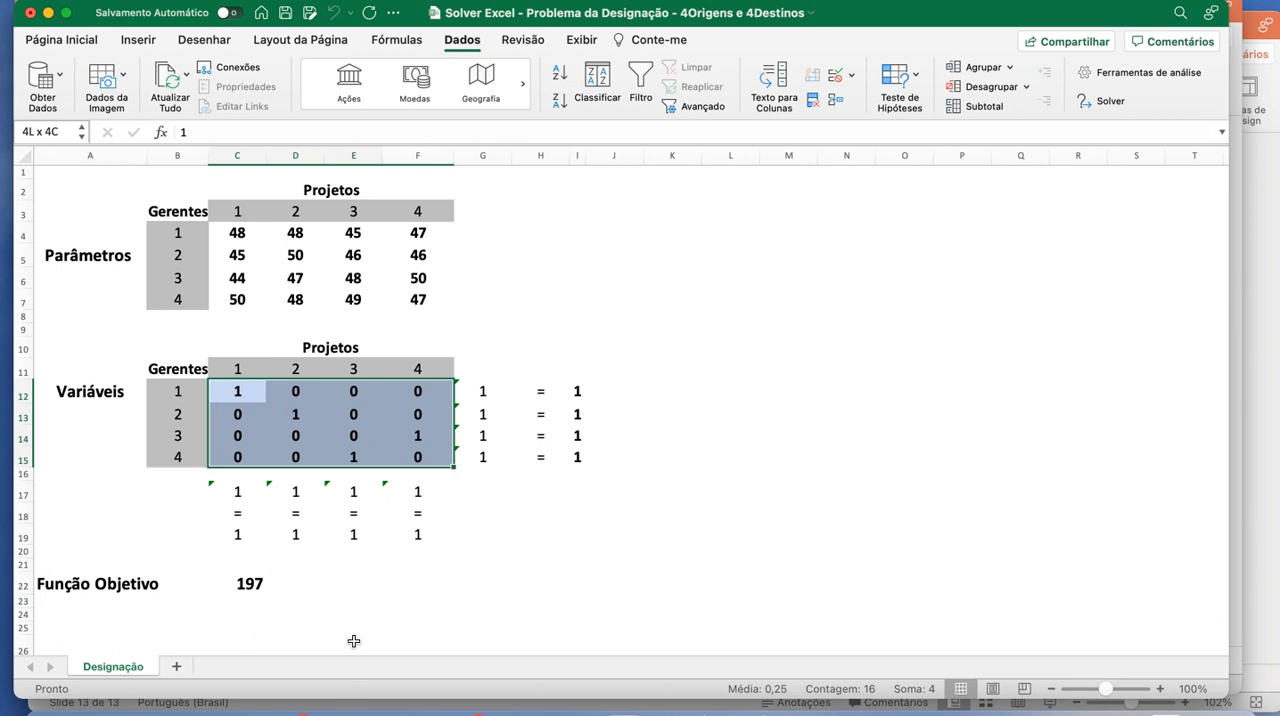